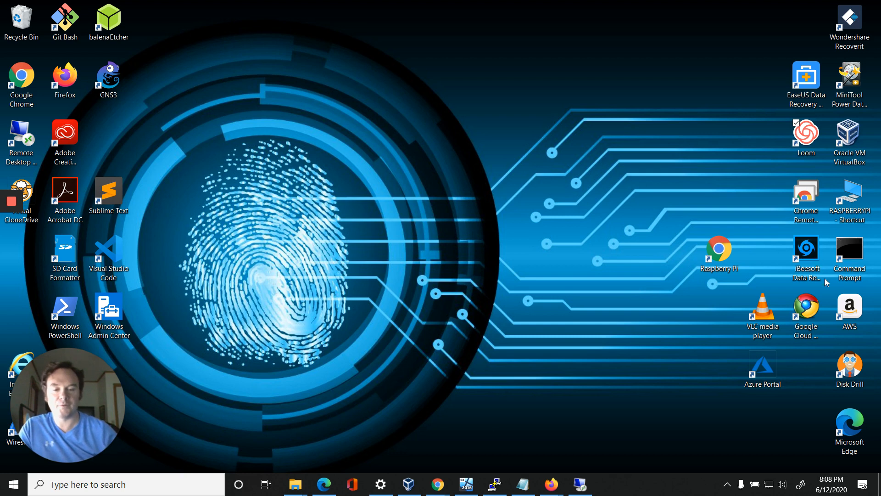
# Switch to the remote desktop session on 192.168.0.20 and bring Hyper-V Manager to the front over Server Manager.
pyautogui.click(588, 485)
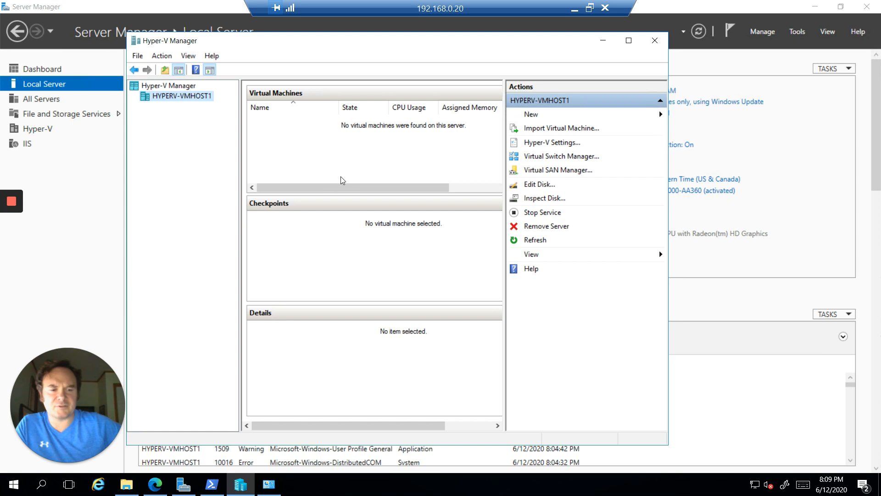
pyautogui.moveTo(512, 43); pyautogui.dragTo(536, 42)
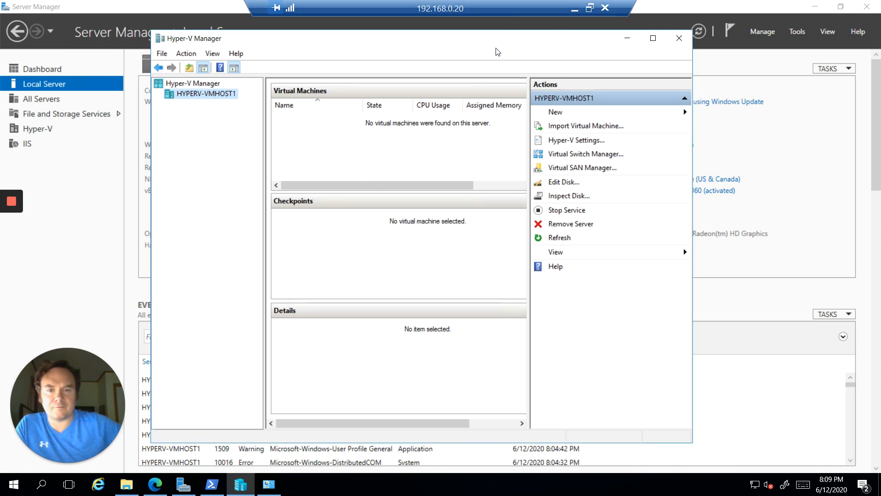
pyautogui.click(634, 39)
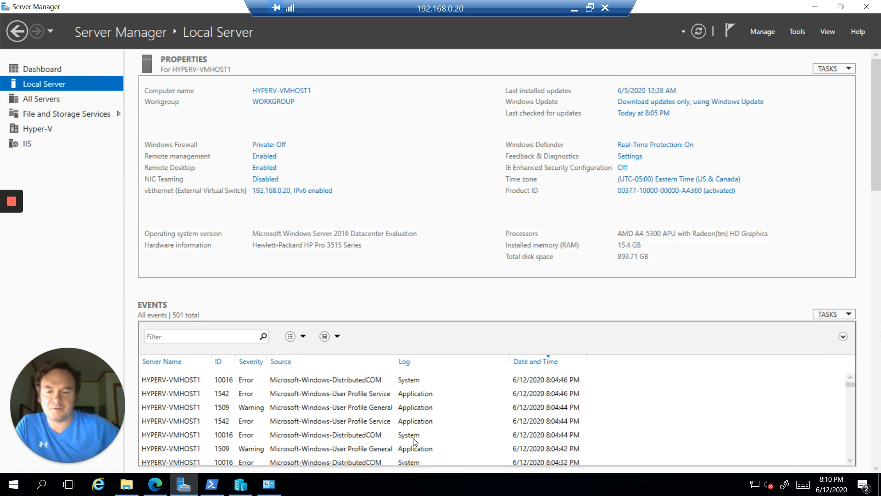
pyautogui.click(241, 484)
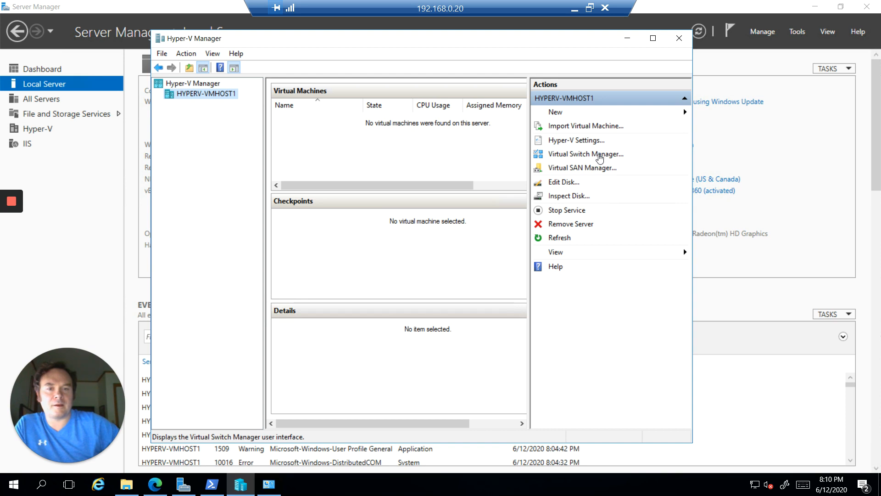
# Try creating an external virtual switch on HYPERV-VMHOST1, check its network adapter choices, and discard it.
pyautogui.click(600, 158)
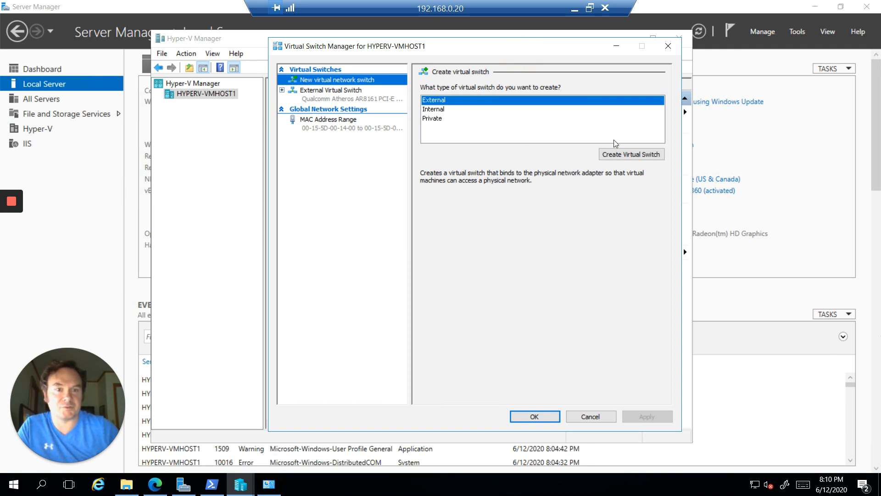
pyautogui.click(625, 156)
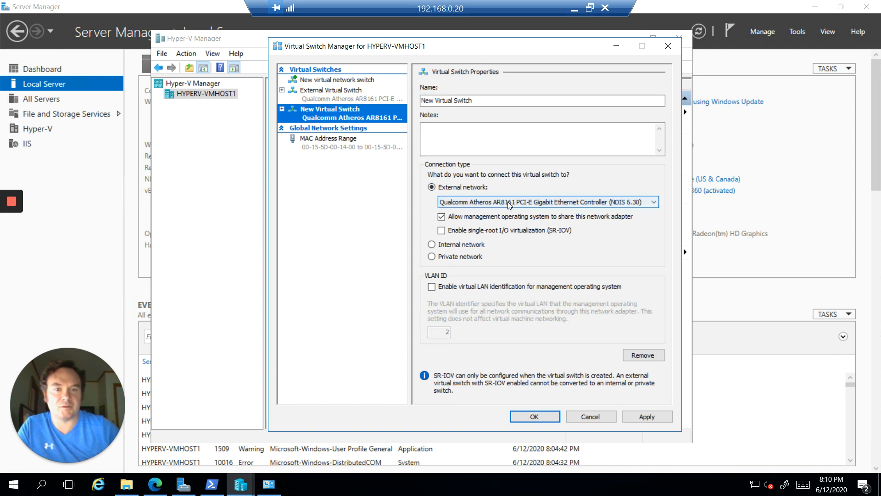
pyautogui.click(495, 205)
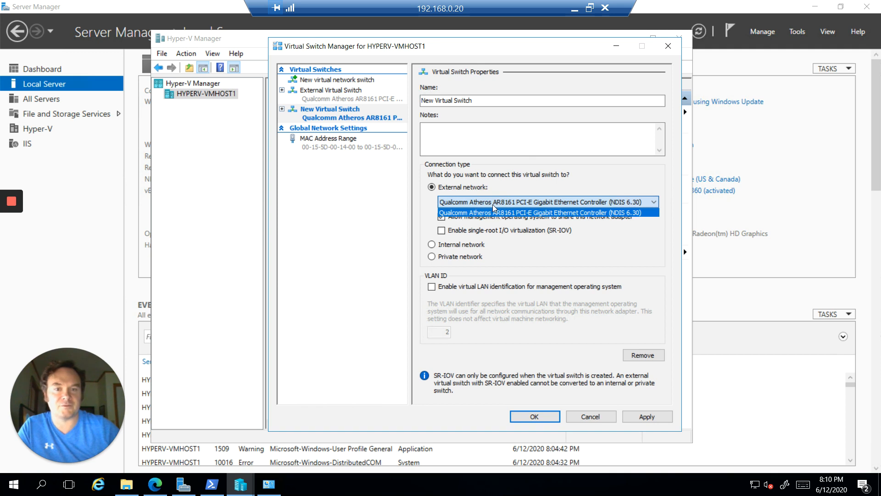
pyautogui.click(495, 206)
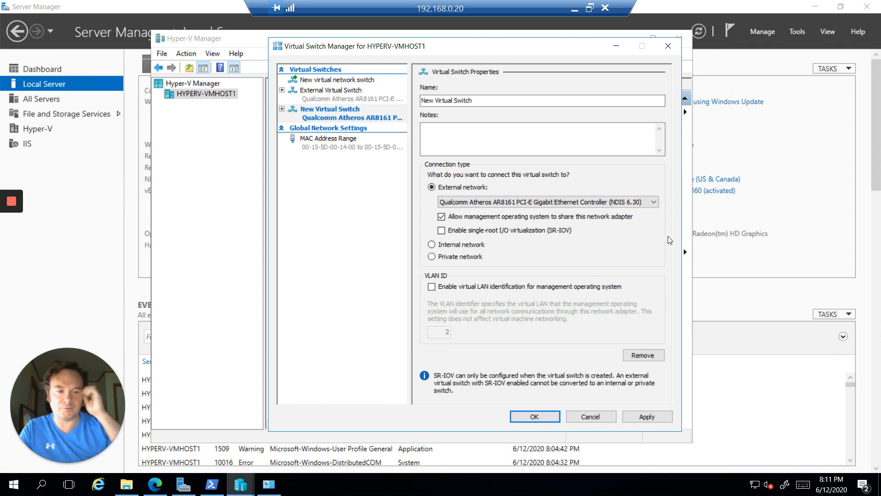
pyautogui.click(654, 202)
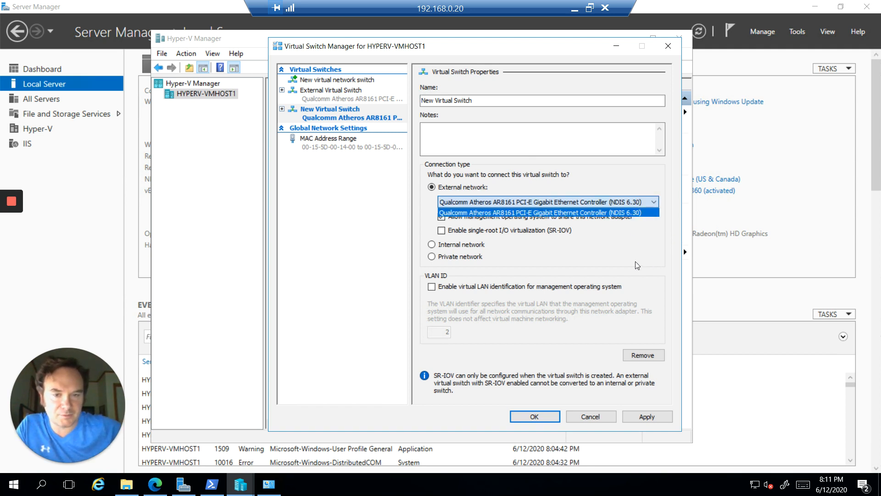
pyautogui.click(623, 243)
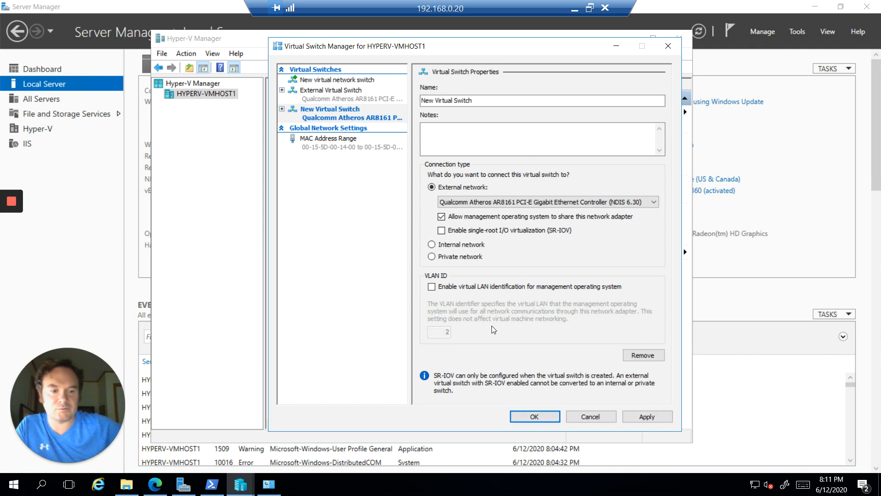
pyautogui.click(605, 418)
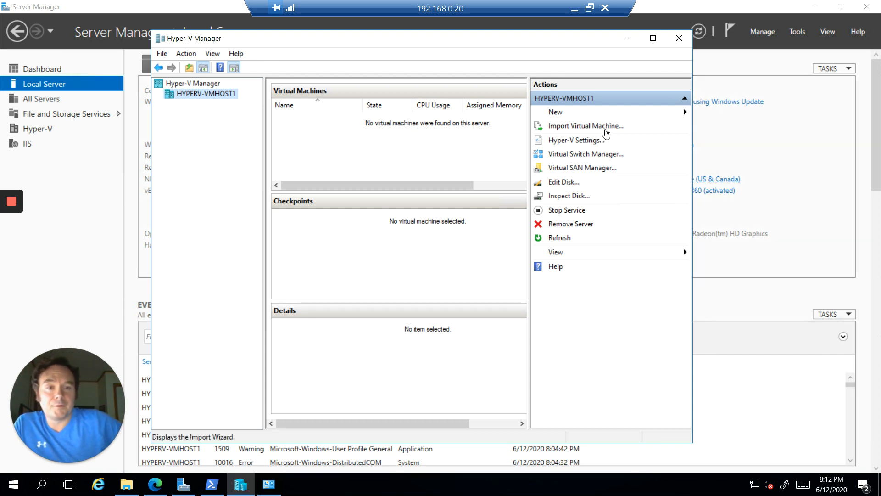
# Check the host's default virtual hard disk folder in Hyper-V Settings against the folders on drives C: and D:.
pyautogui.click(587, 141)
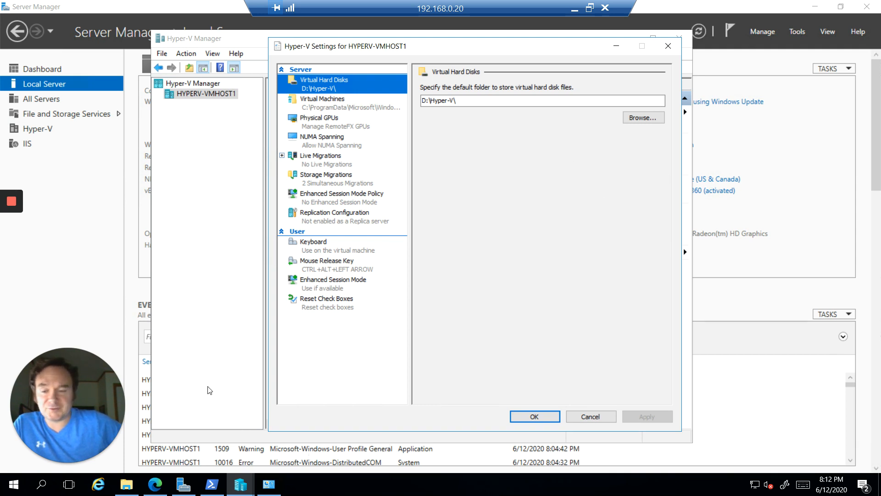
pyautogui.click(128, 486)
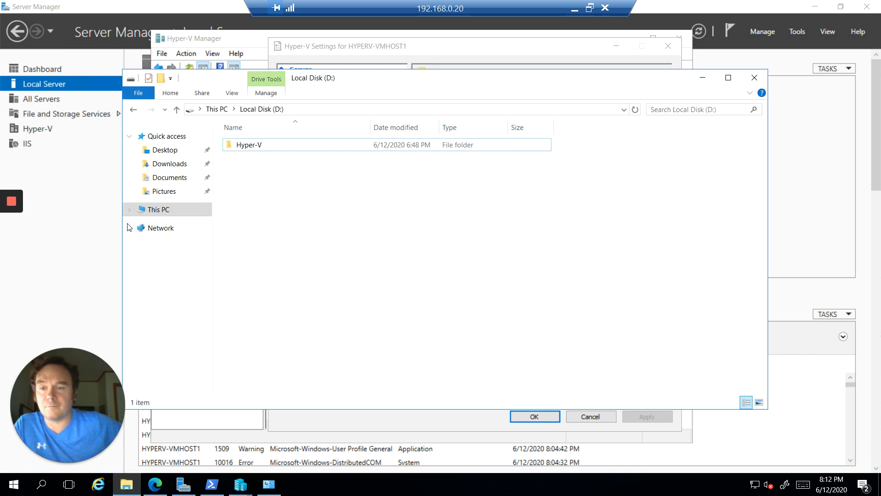
pyautogui.click(129, 211)
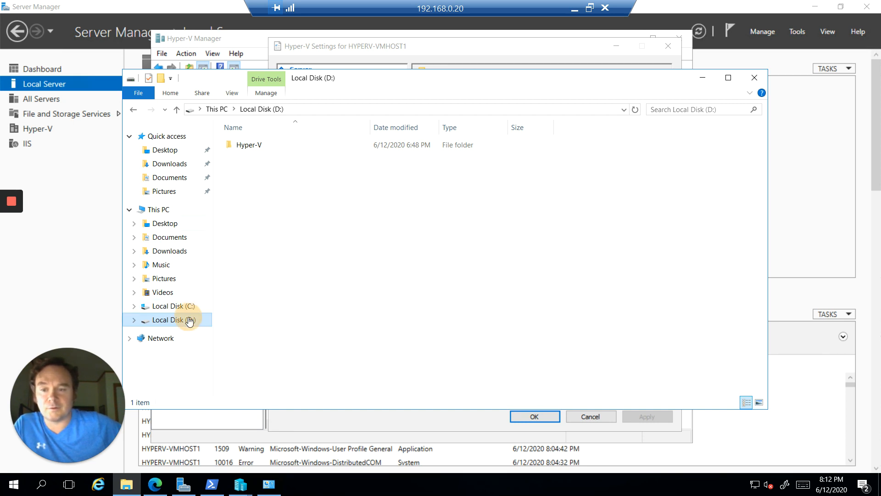
pyautogui.click(184, 319)
pyautogui.click(195, 305)
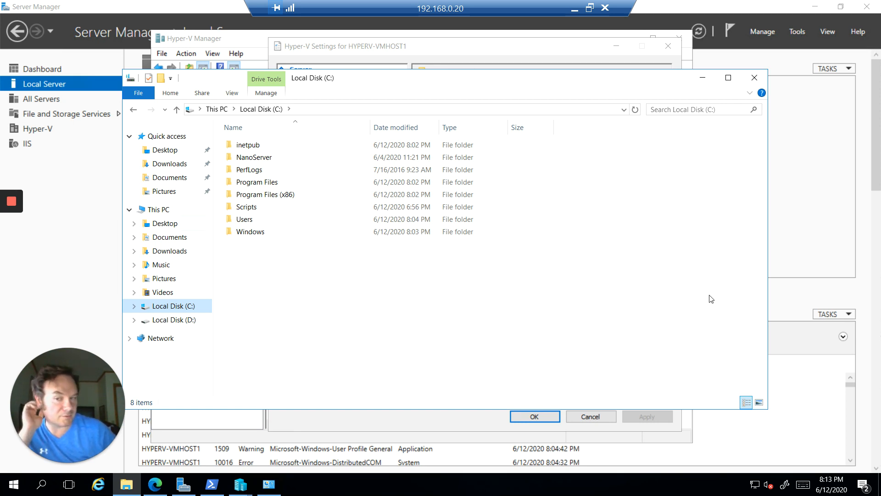
pyautogui.click(171, 320)
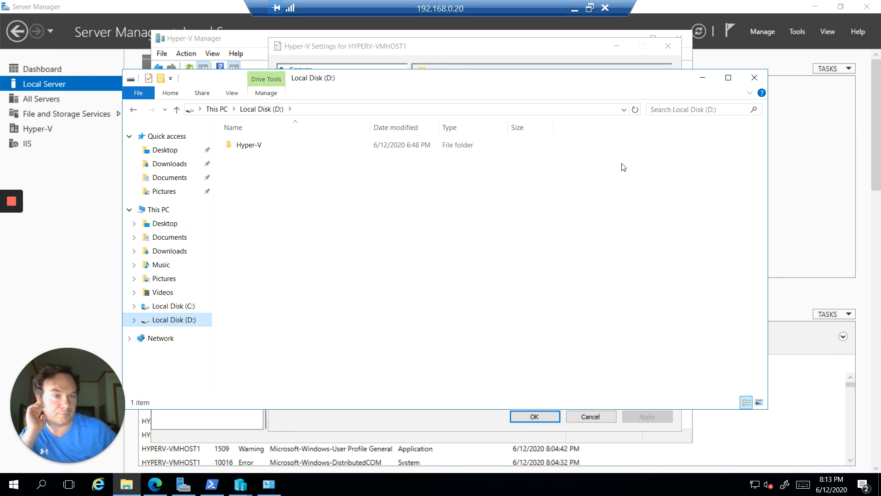
pyautogui.click(702, 80)
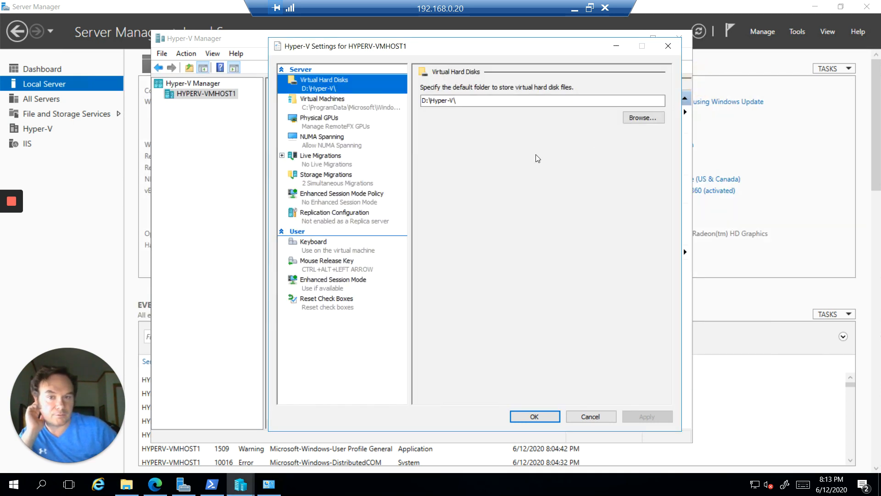
pyautogui.click(598, 420)
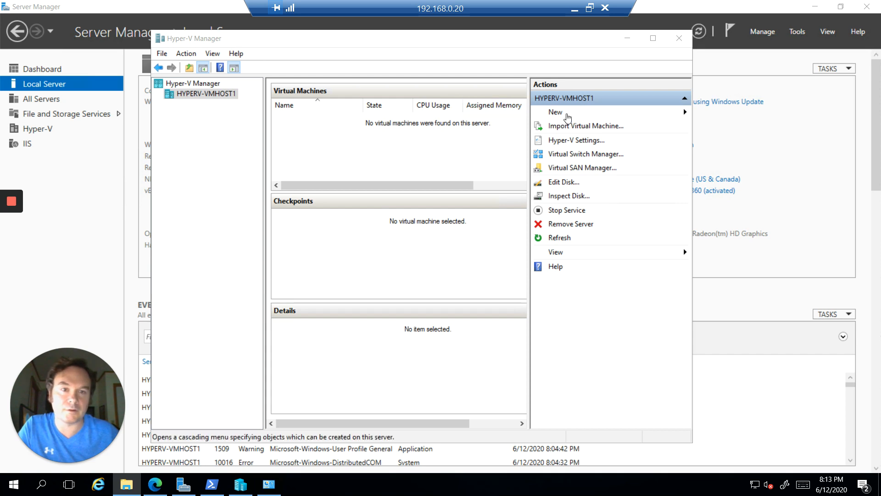
# Start a new virtual machine on HYPERV-VMHOST1 and name it DC1.
pyautogui.rightClick(200, 96)
pyautogui.moveTo(286, 108)
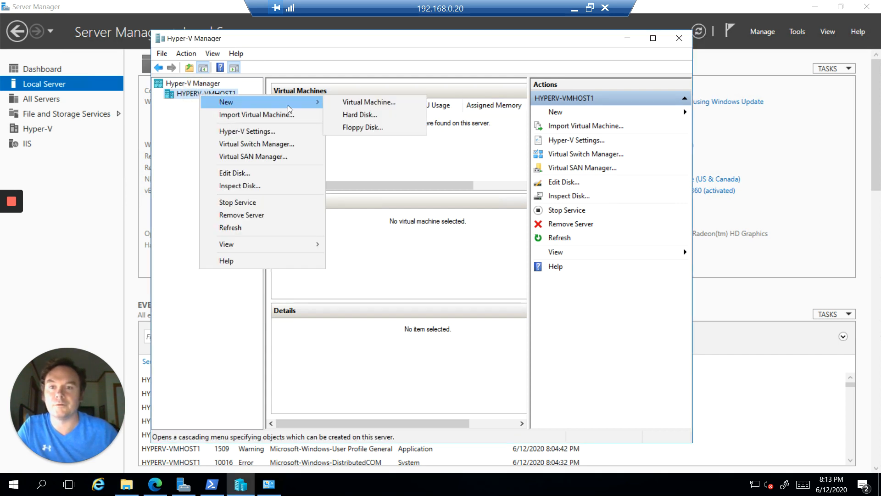
pyautogui.click(344, 103)
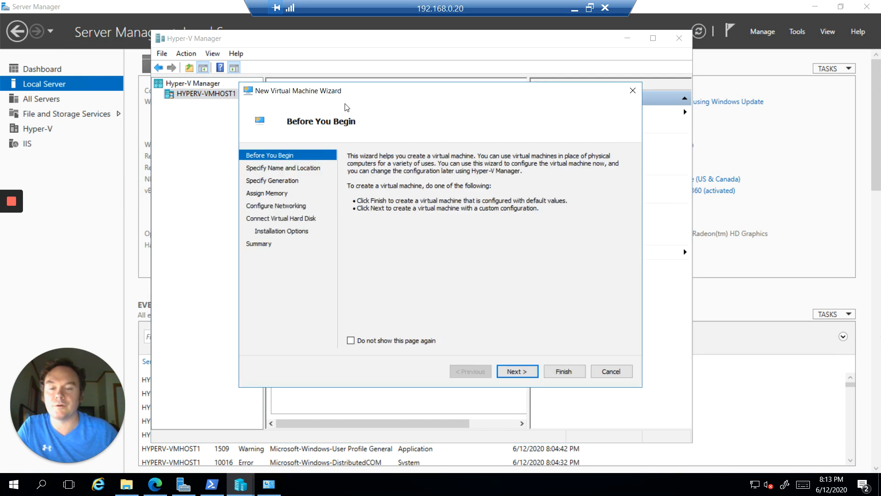
pyautogui.click(535, 372)
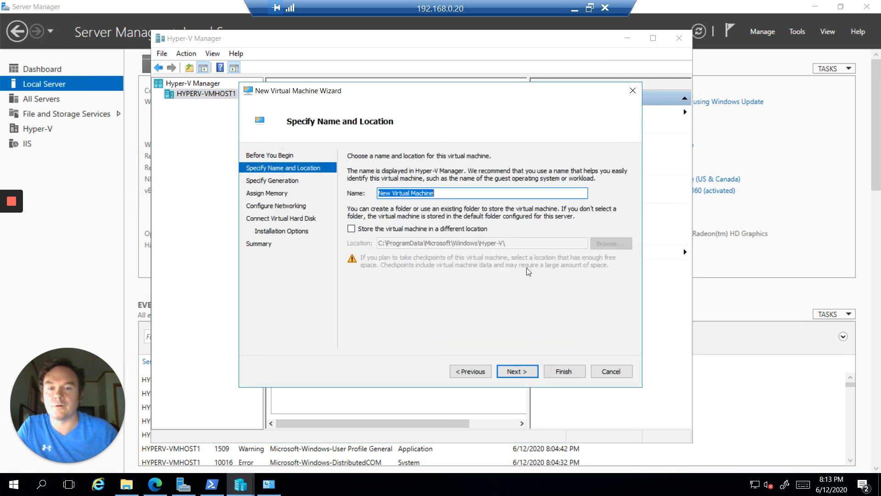
pyautogui.write('DC1')
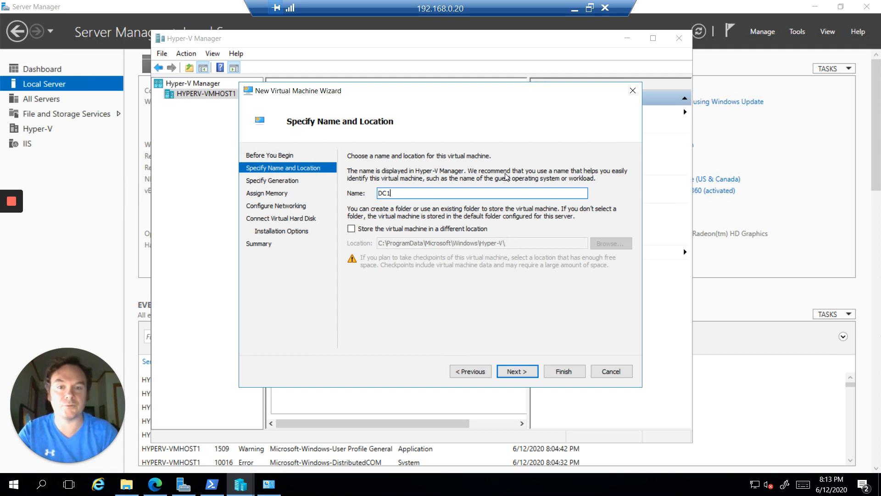
# Store the virtual machine in a different location, using the Hyper-V folder on Local Disk (D:).
pyautogui.press('Tab')
pyautogui.press('space')
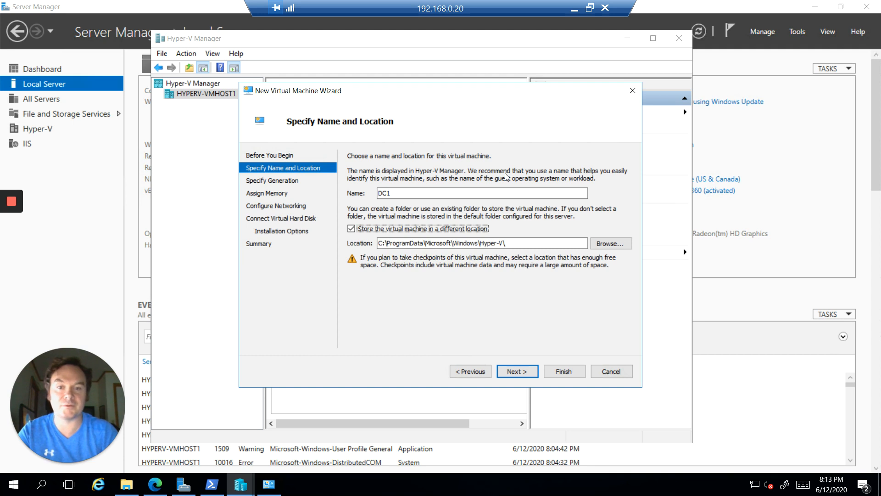
pyautogui.press('Tab')
pyautogui.press('Tab')
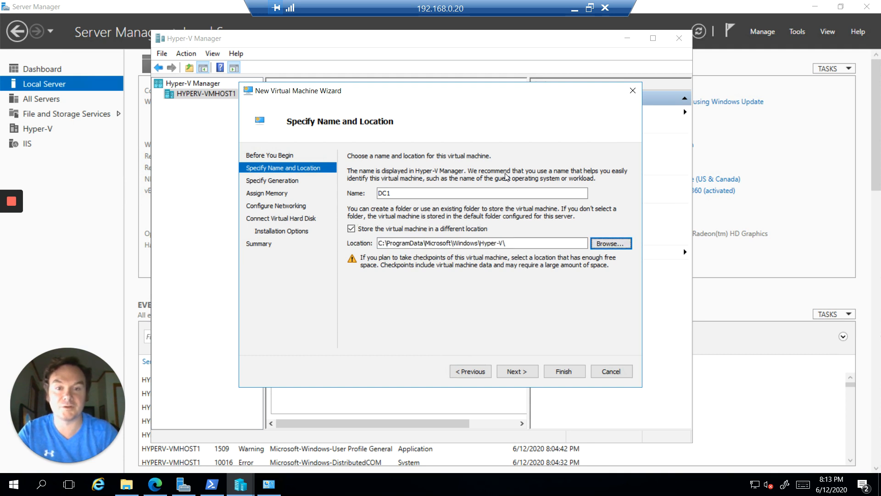
pyautogui.press('space')
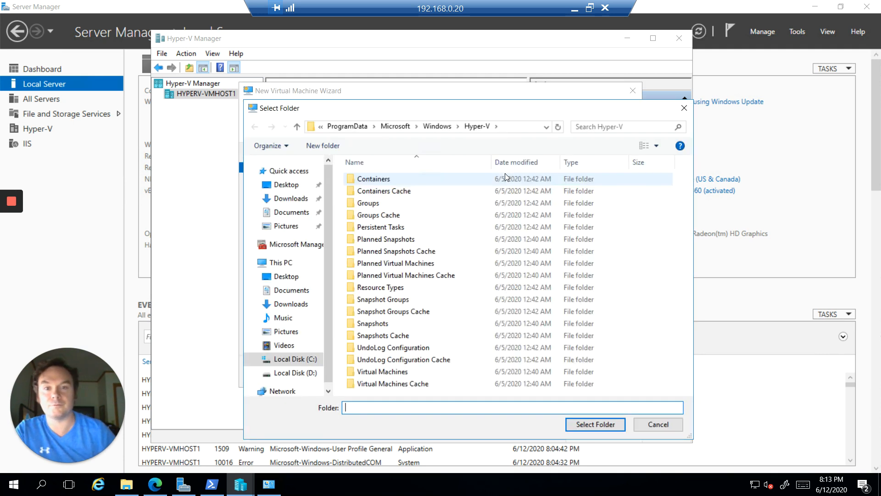
pyautogui.click(295, 372)
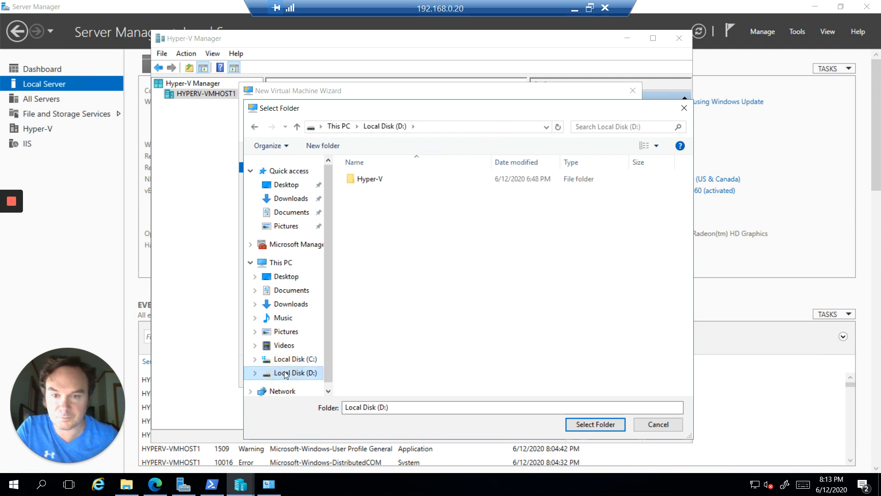
pyautogui.doubleClick(377, 185)
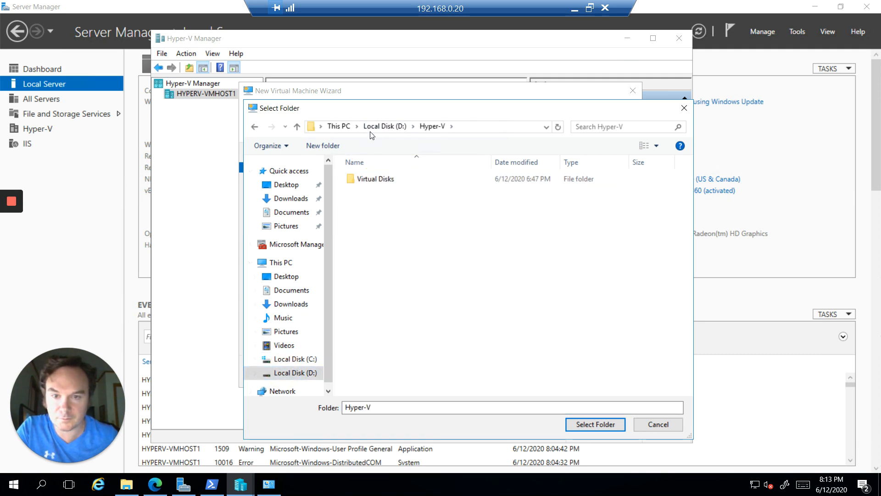
pyautogui.click(578, 424)
pyautogui.click(527, 373)
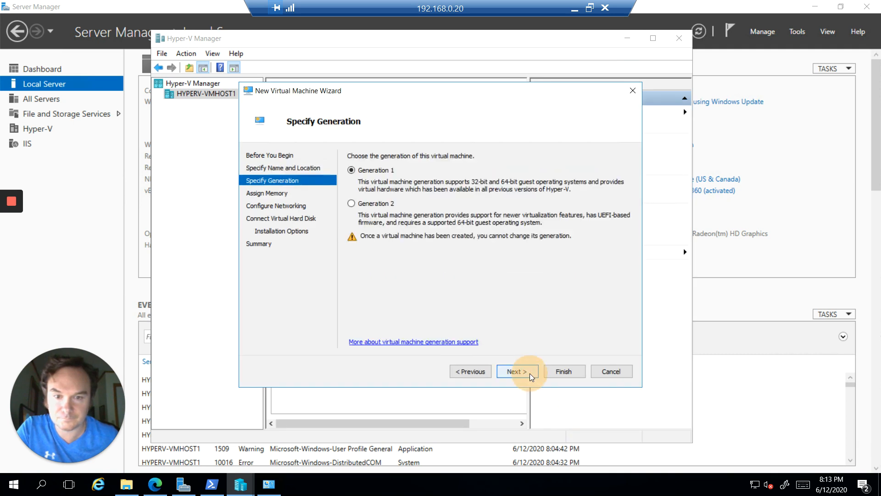
# Make the virtual machine Generation 2 and set its startup memory to 2024 MB.
pyautogui.click(374, 204)
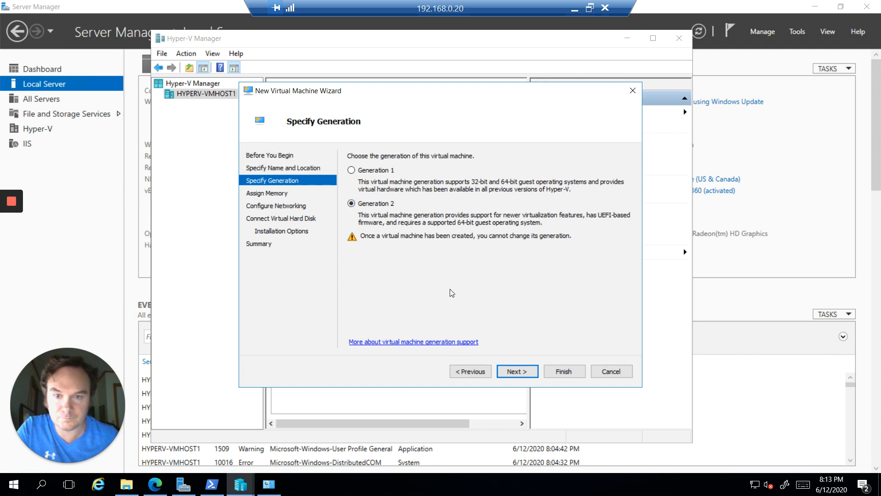
pyautogui.click(517, 372)
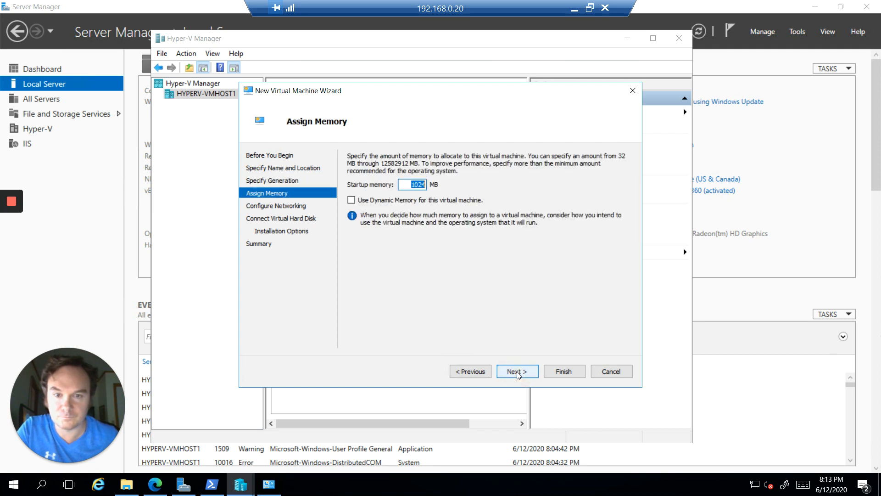
pyautogui.click(517, 373)
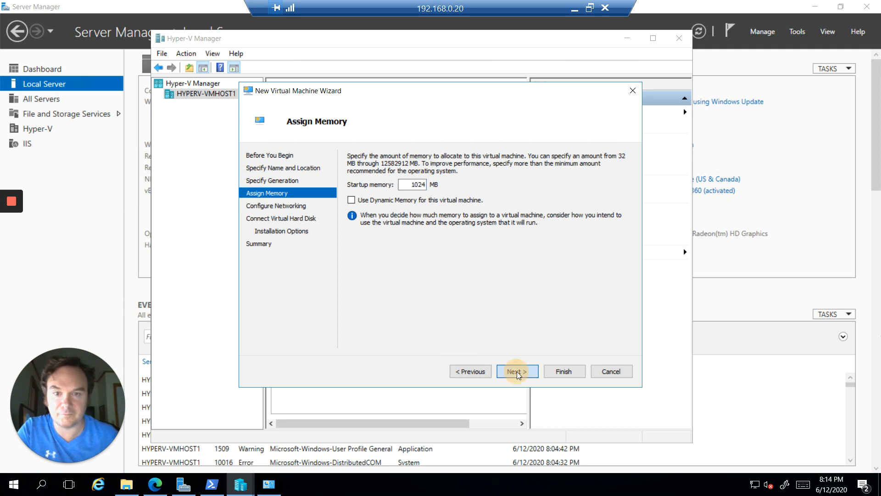
pyautogui.click(480, 372)
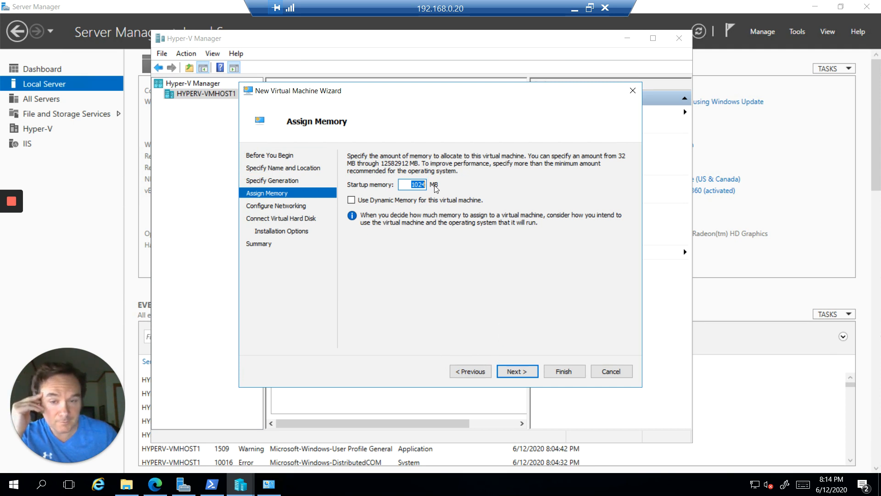
pyautogui.write('2024')
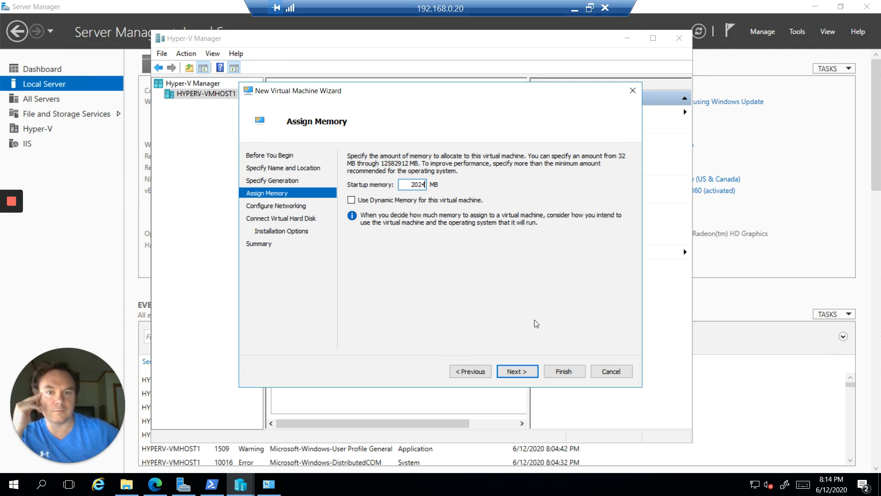
pyautogui.click(524, 373)
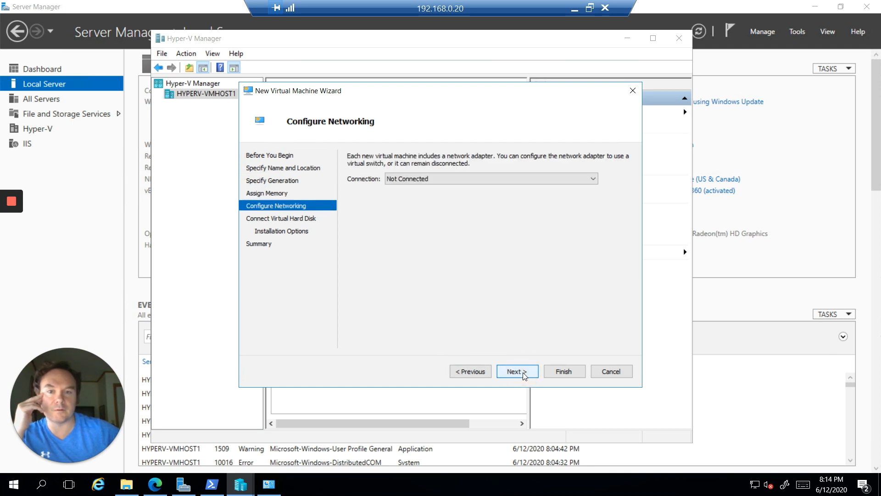
# Connect the virtual machine to External Virtual Switch and accept the default 127 GB DC1.vhdx as its new virtual hard disk.
pyautogui.click(519, 179)
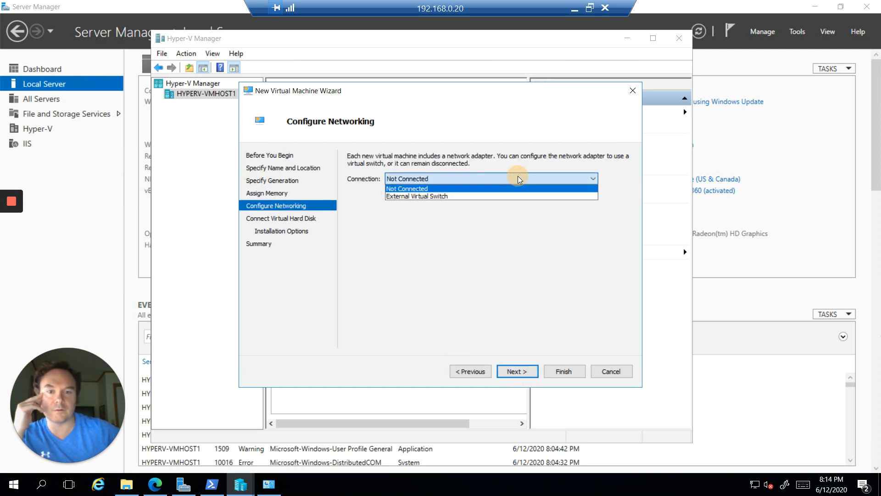
pyautogui.click(461, 196)
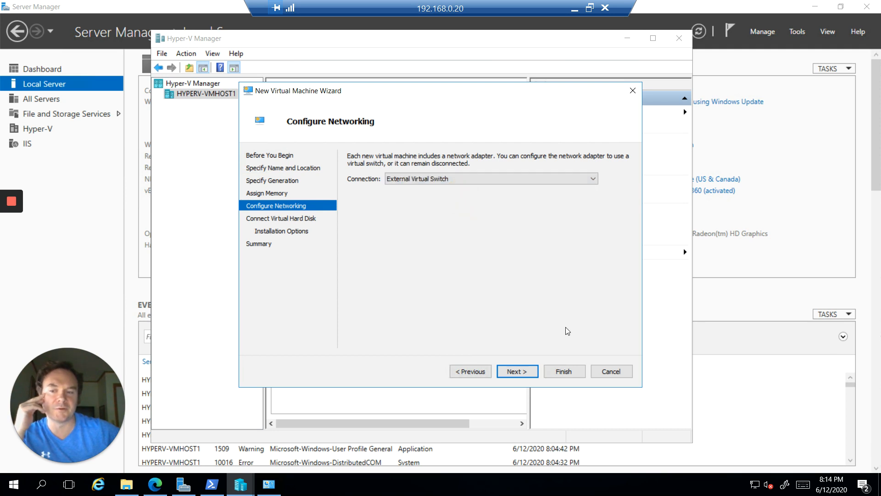
pyautogui.click(525, 372)
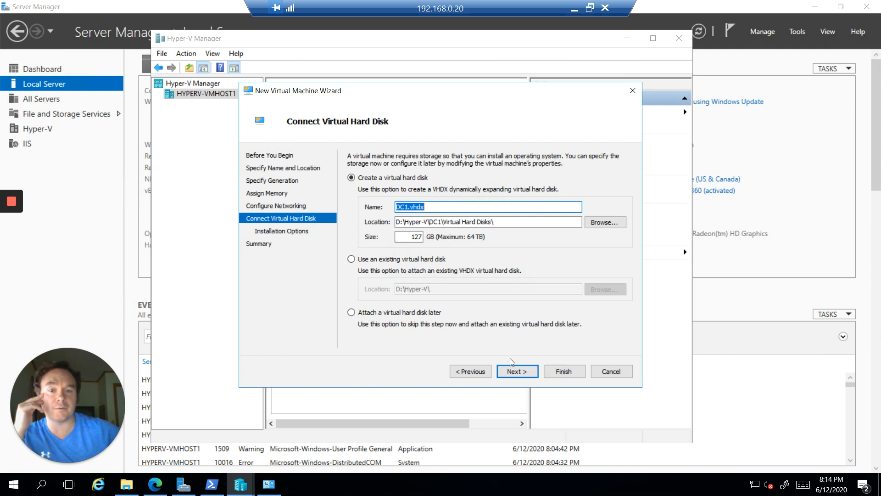
pyautogui.click(514, 371)
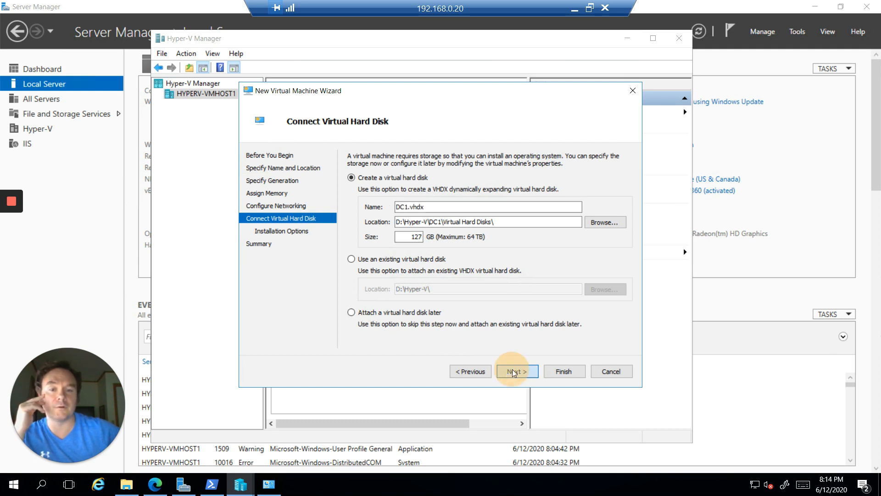
pyautogui.click(464, 371)
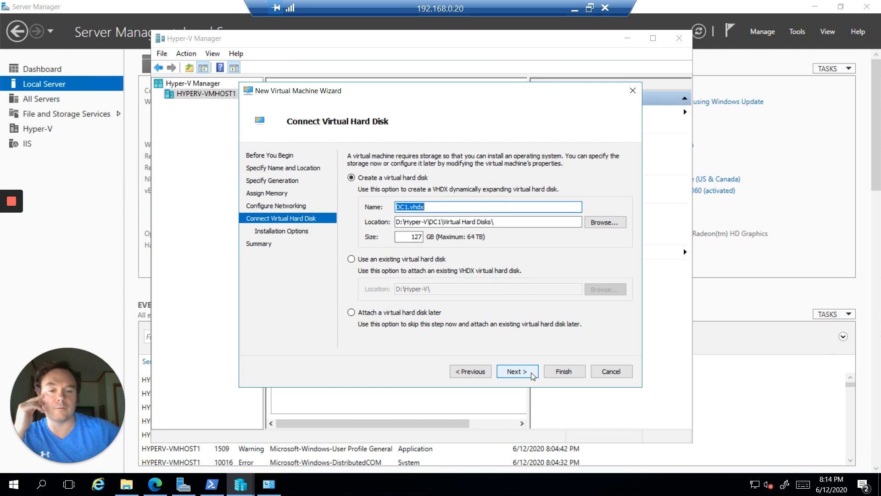
pyautogui.click(517, 371)
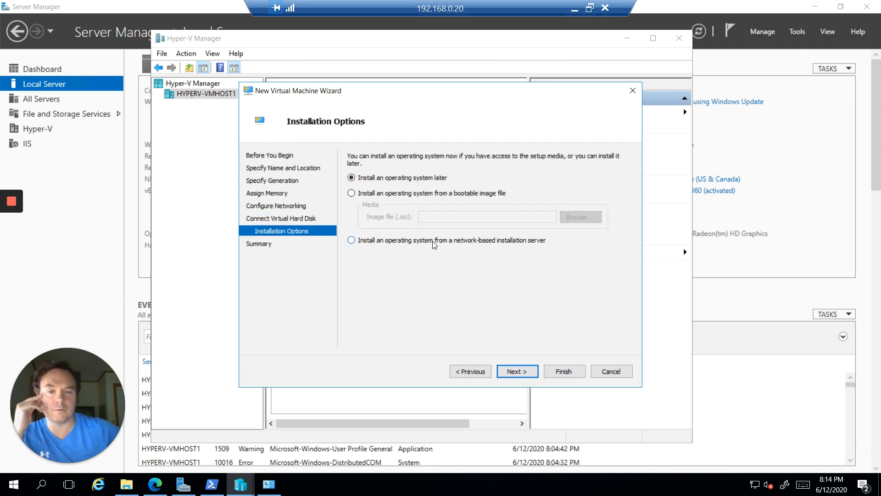
# Choose to install the operating system from a bootable image file and browse to the network computers for the ISO.
pyautogui.click(421, 194)
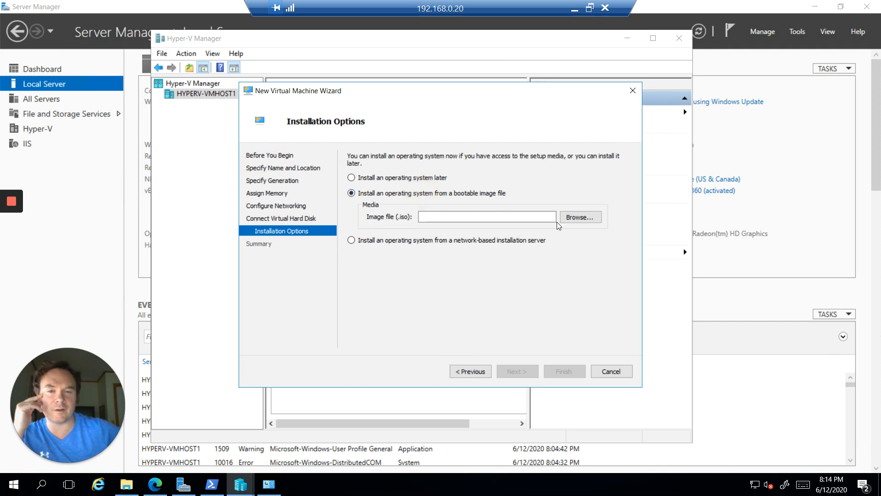
pyautogui.click(568, 217)
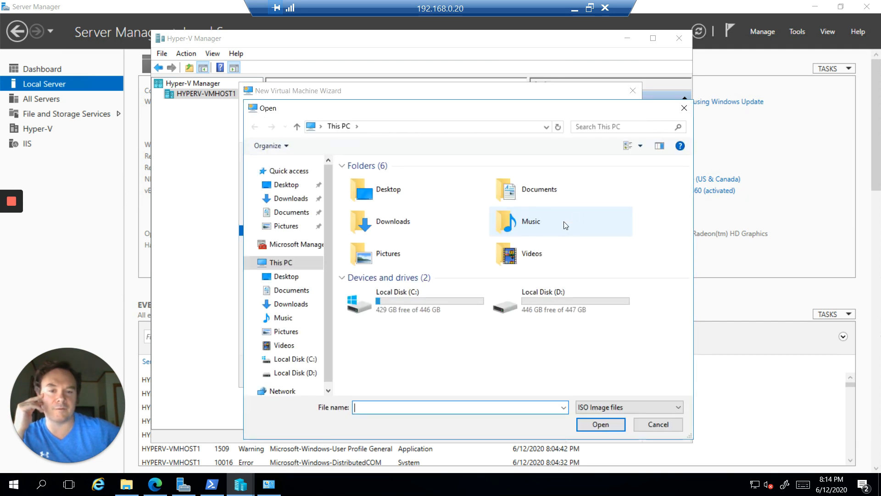
pyautogui.click(296, 290)
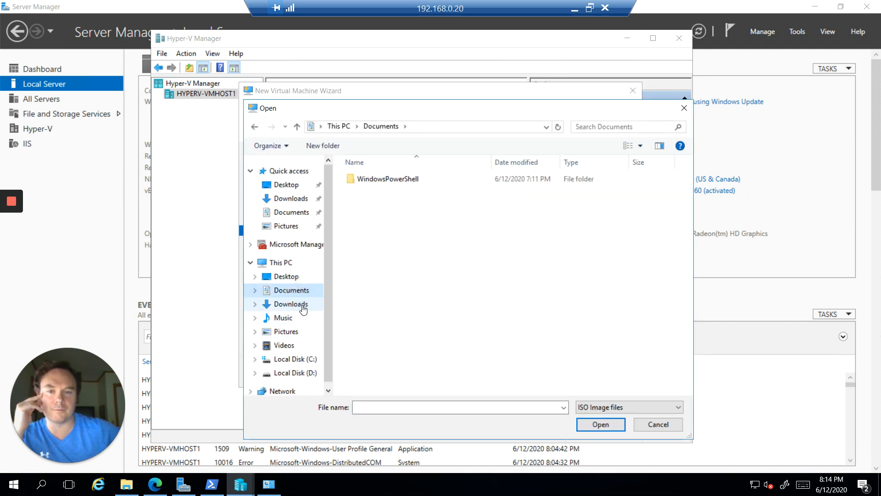
pyautogui.click(303, 304)
pyautogui.scroll(-1, 293, 353)
pyautogui.click(294, 351)
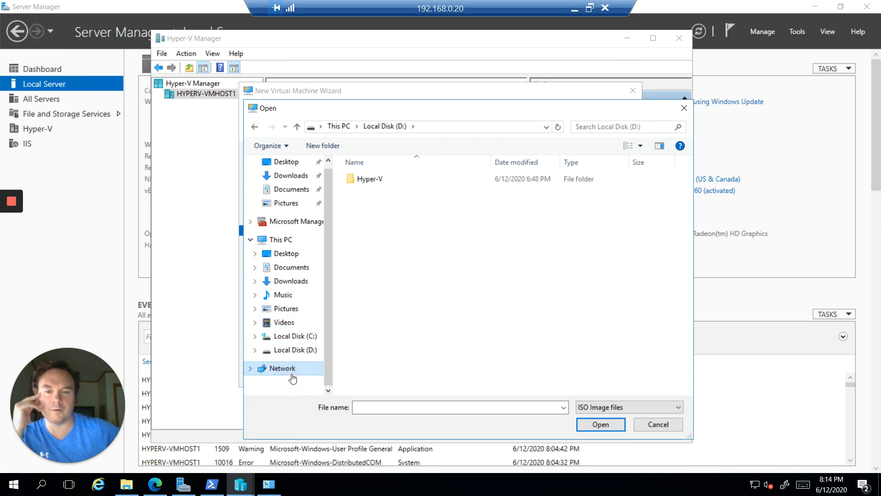
pyautogui.click(292, 375)
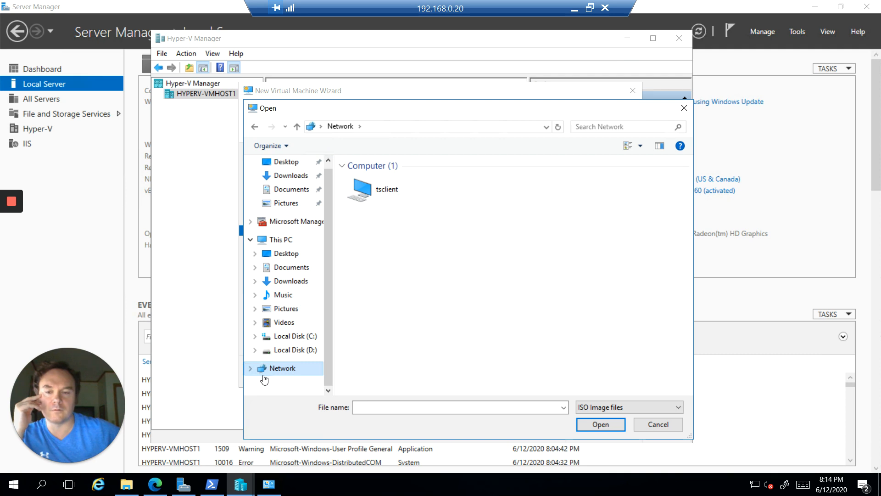
pyautogui.click(251, 368)
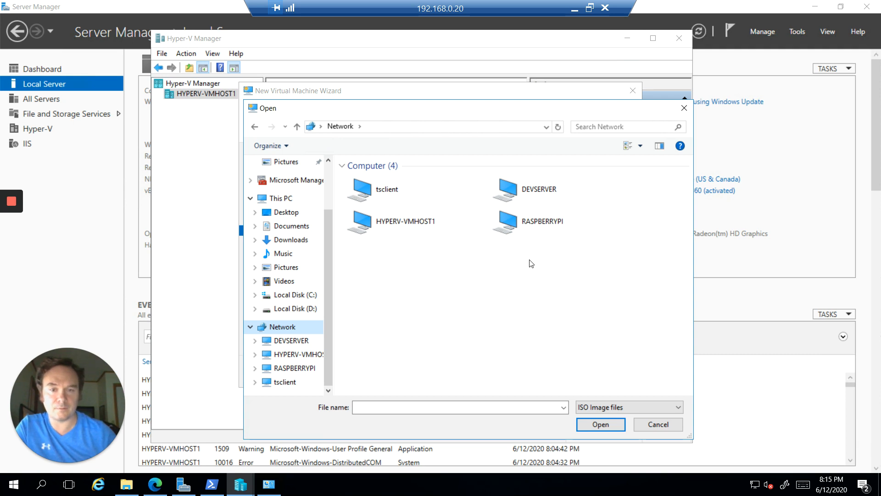
# Use the Windows_Server_2016_Datacenter_EVAL image from RASPBERRYPI\share\OS Images as the installation media and finish creating the virtual machine.
pyautogui.click(552, 226)
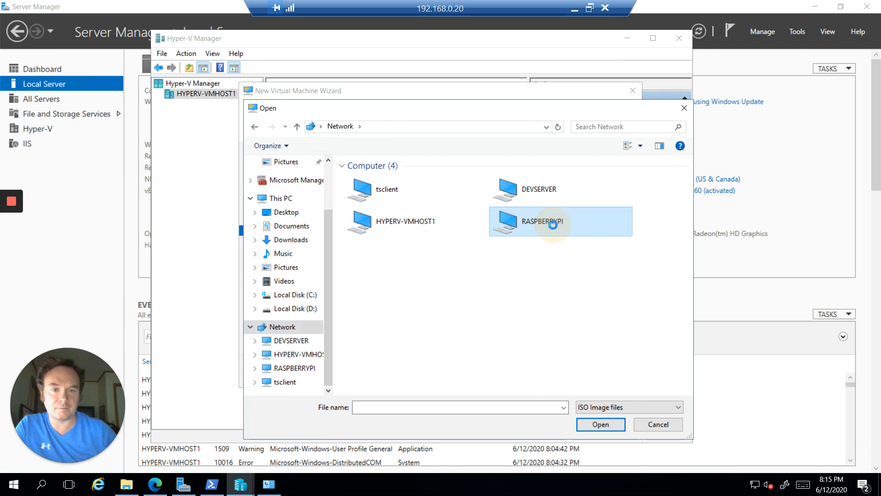
pyautogui.doubleClick(553, 226)
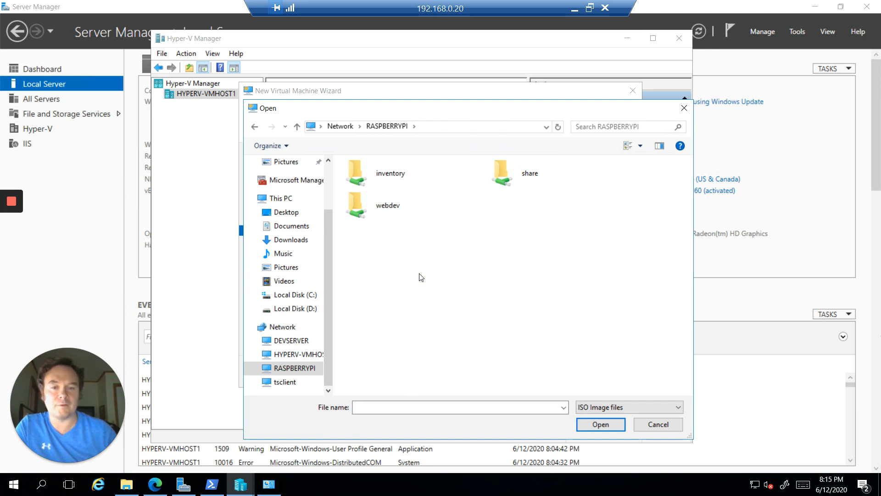
pyautogui.click(521, 183)
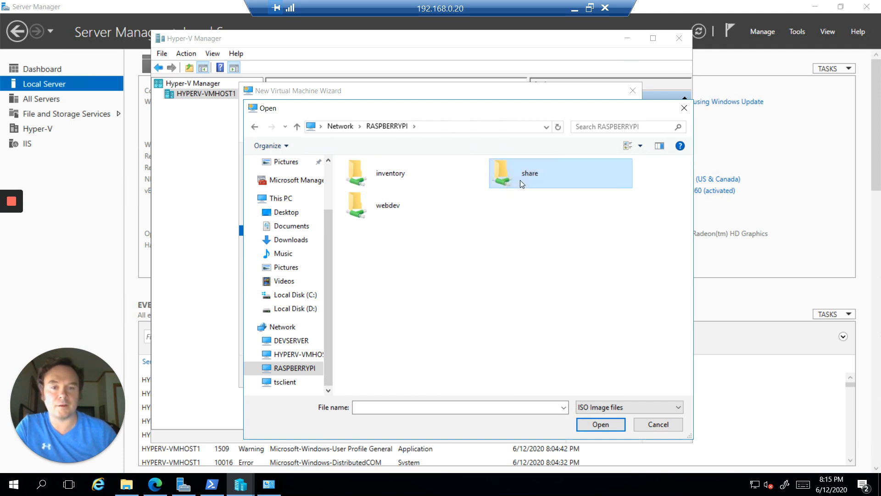
pyautogui.doubleClick(521, 181)
pyautogui.doubleClick(441, 178)
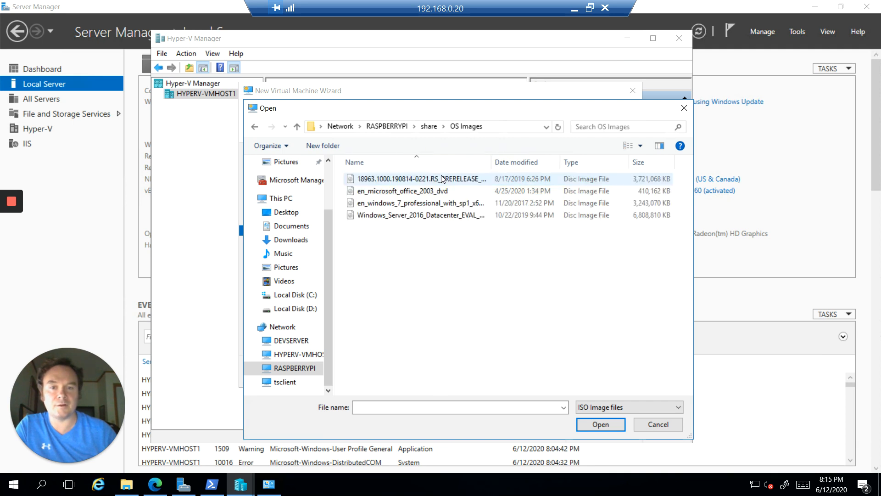
pyautogui.doubleClick(436, 216)
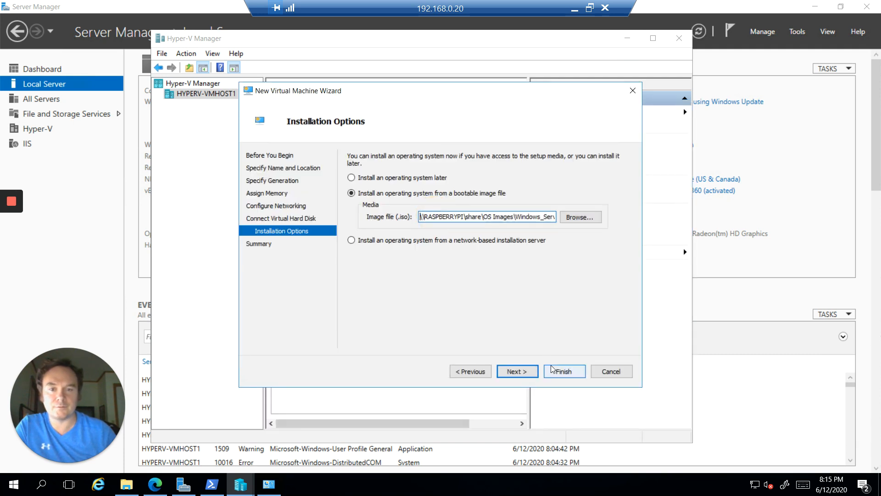
pyautogui.click(528, 379)
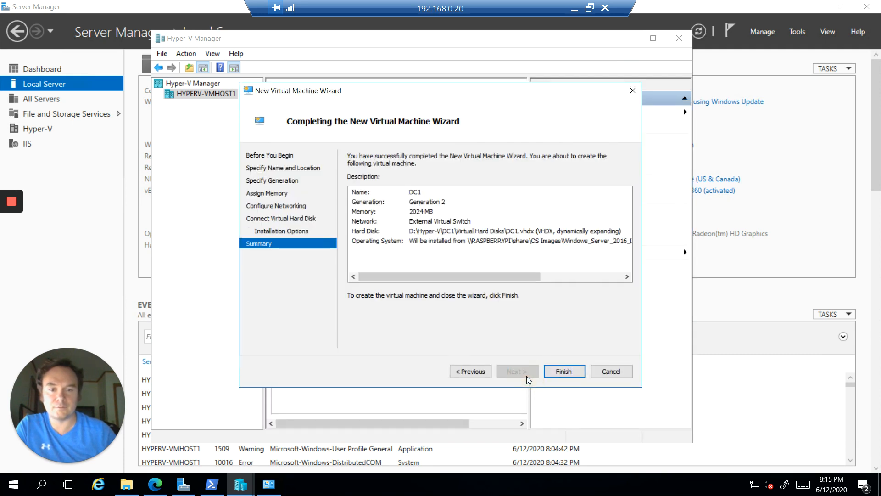
pyautogui.click(557, 374)
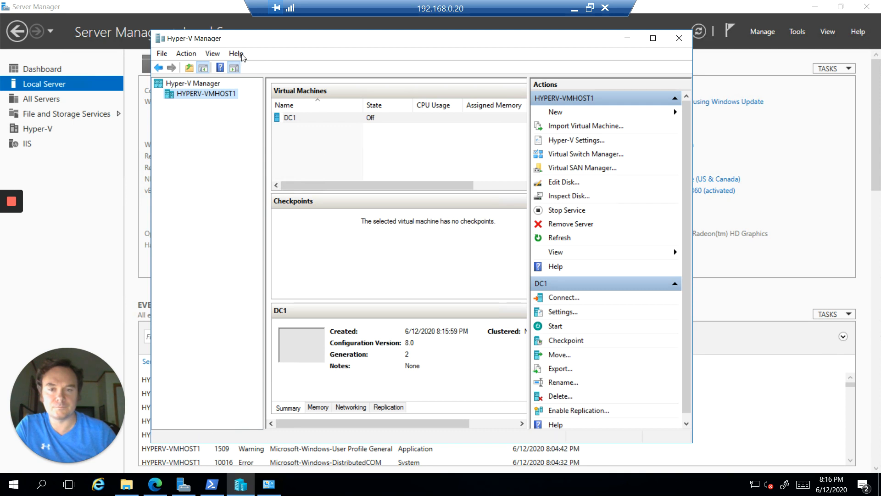
# In DC1's settings, review the DVD drive and network adapter and set the number of virtual processors to 2.
pyautogui.click(314, 123)
pyautogui.click(317, 121)
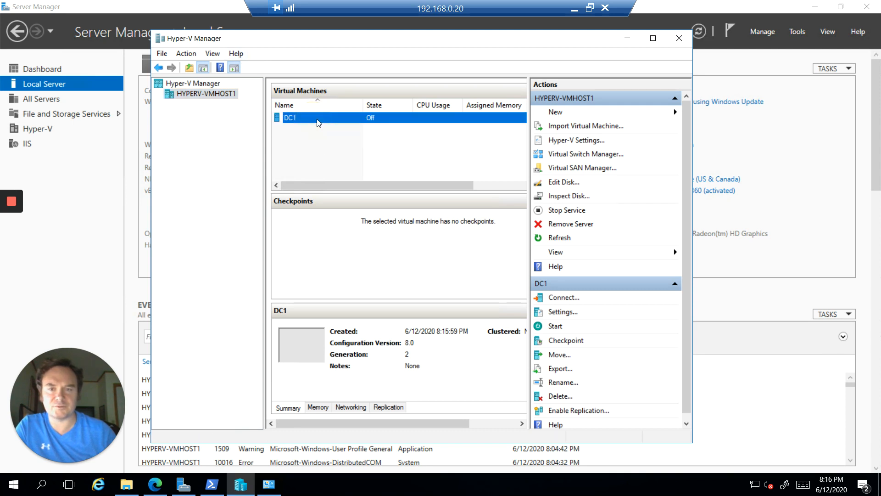
pyautogui.rightClick(396, 118)
pyautogui.click(429, 142)
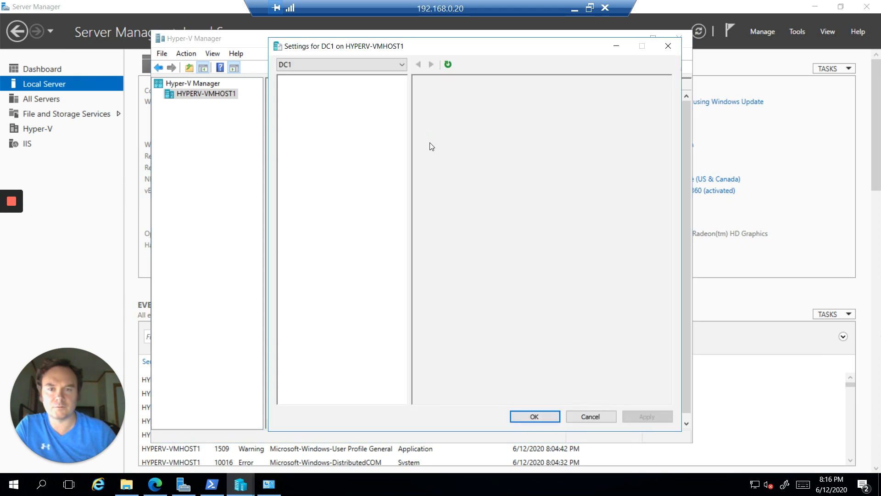
pyautogui.click(363, 209)
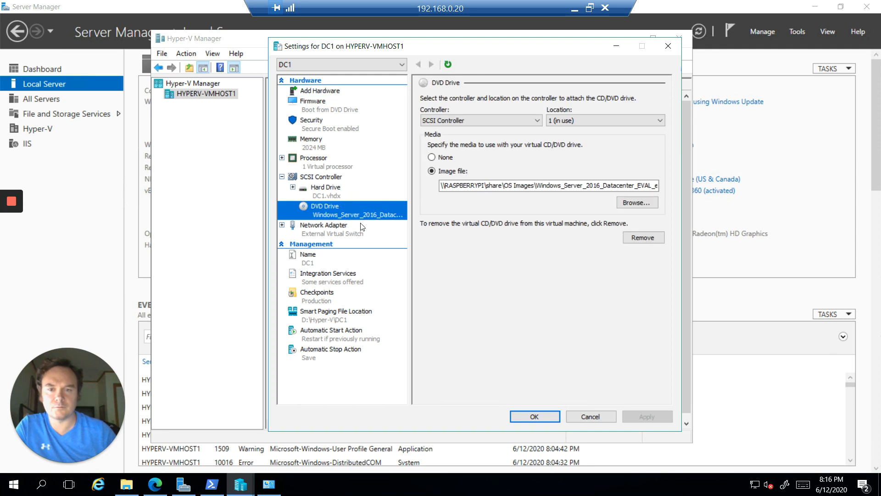
pyautogui.click(361, 225)
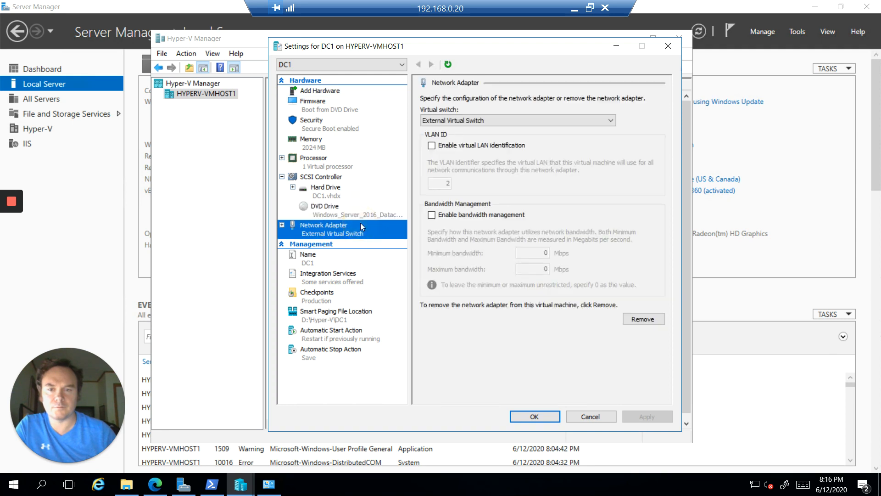
pyautogui.click(336, 169)
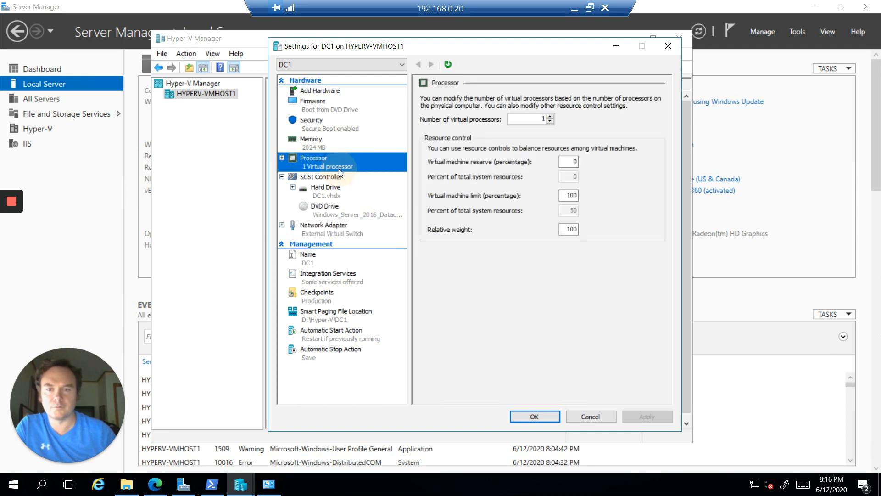
pyautogui.click(550, 116)
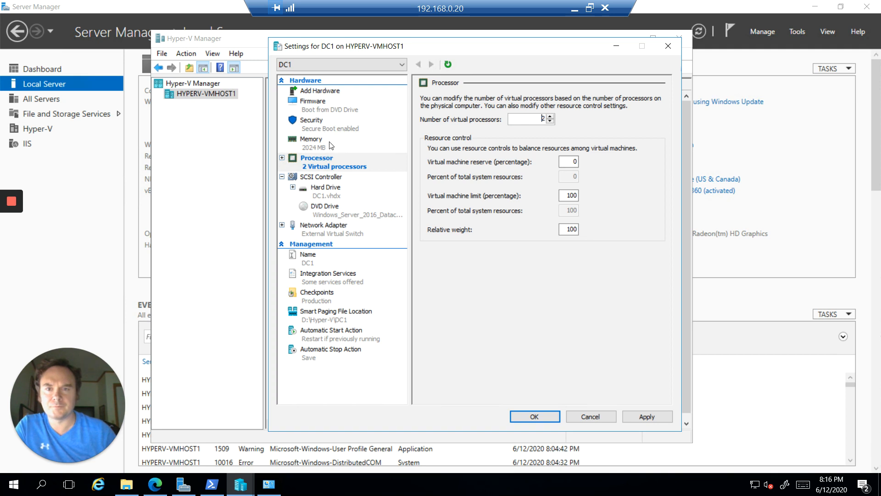
# Add another SCSI controller with a hard drive to DC1 and start creating a new virtual hard disk for it.
pyautogui.click(333, 128)
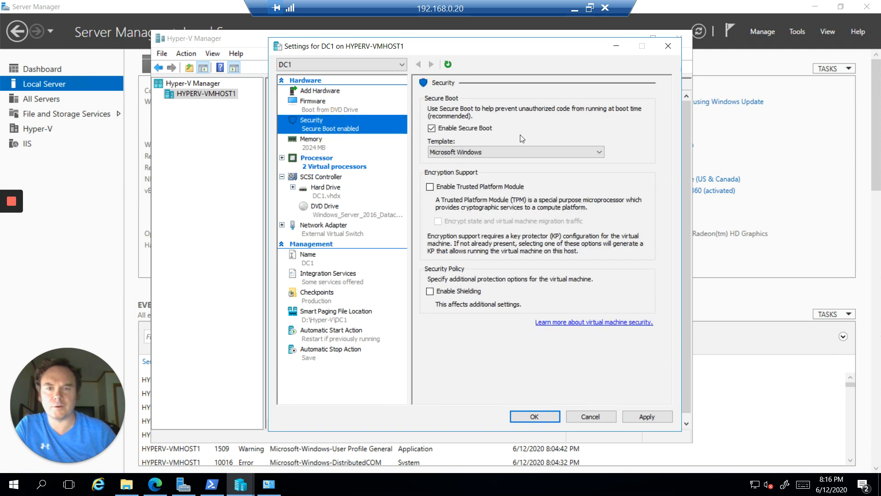
pyautogui.click(316, 92)
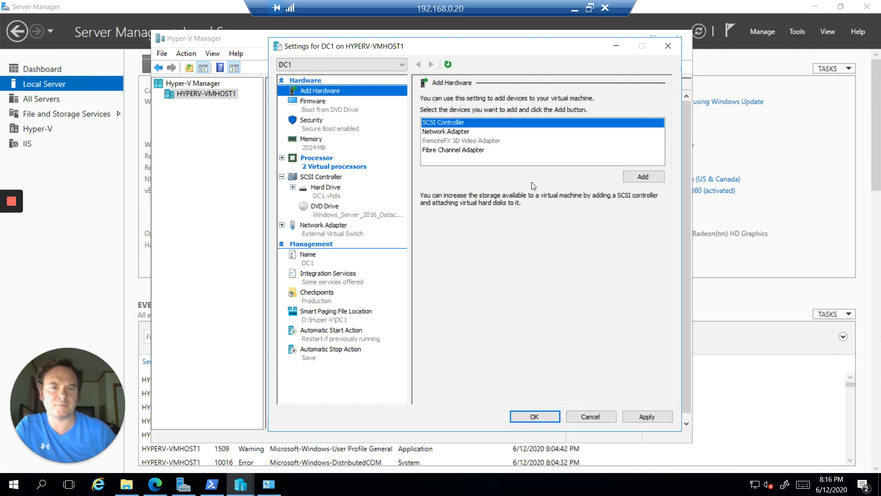
pyautogui.click(629, 178)
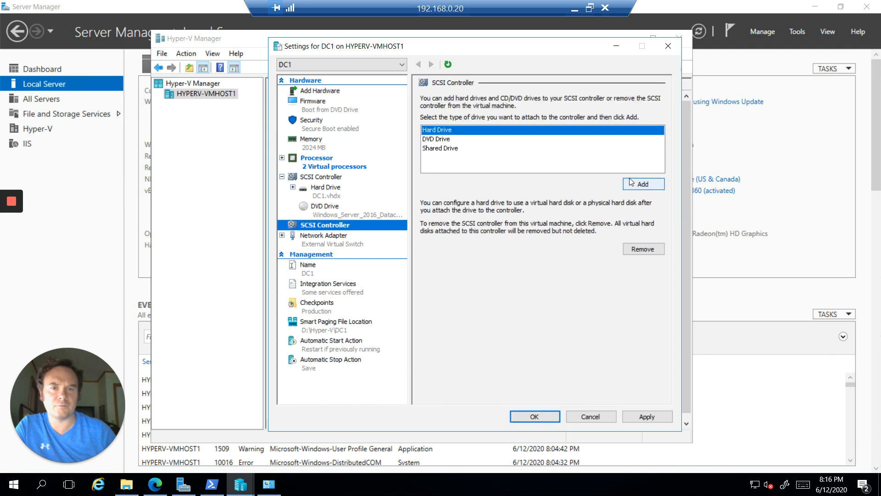
pyautogui.click(648, 183)
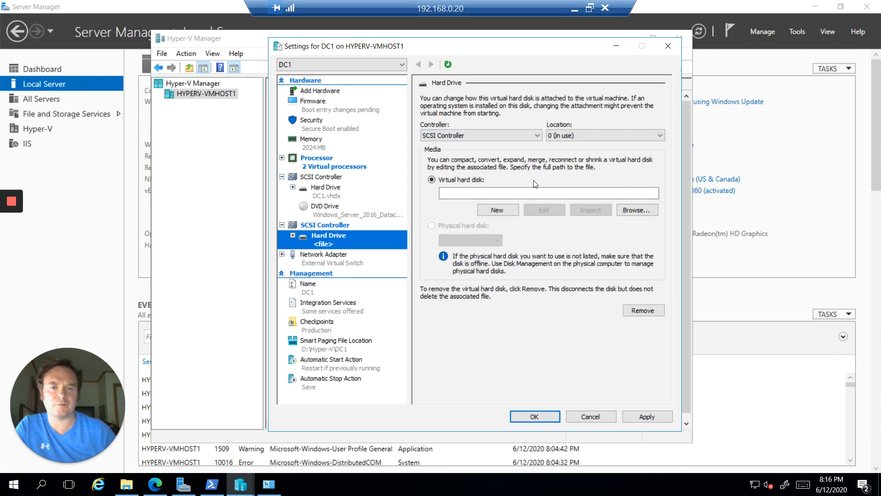
pyautogui.click(505, 210)
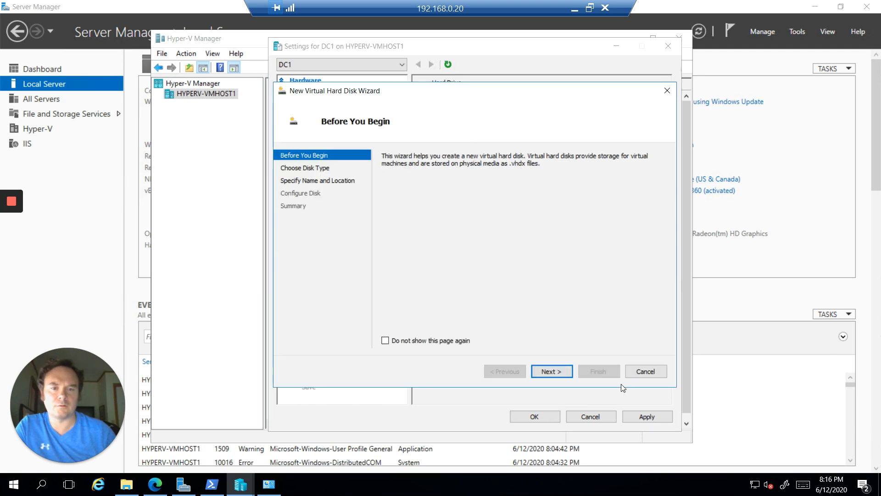
pyautogui.click(551, 370)
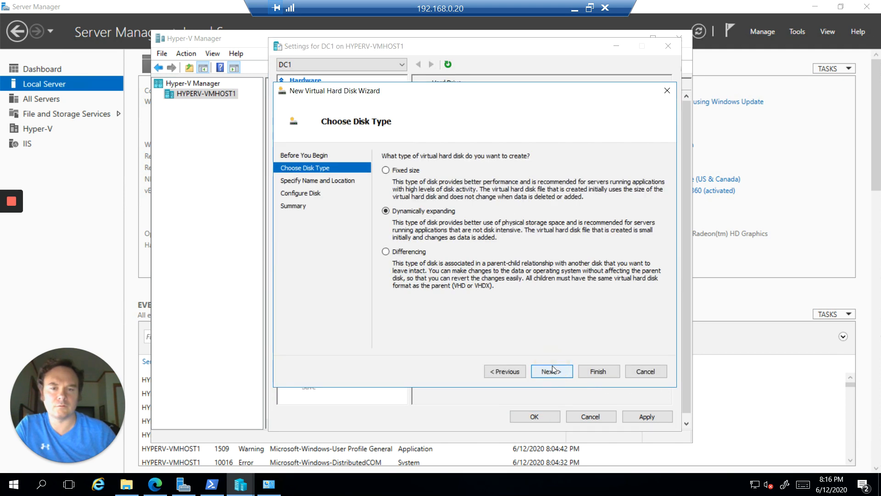
# Delete the Virtual Disks folder from D:\Hyper-V in File Explorer.
pyautogui.click(126, 484)
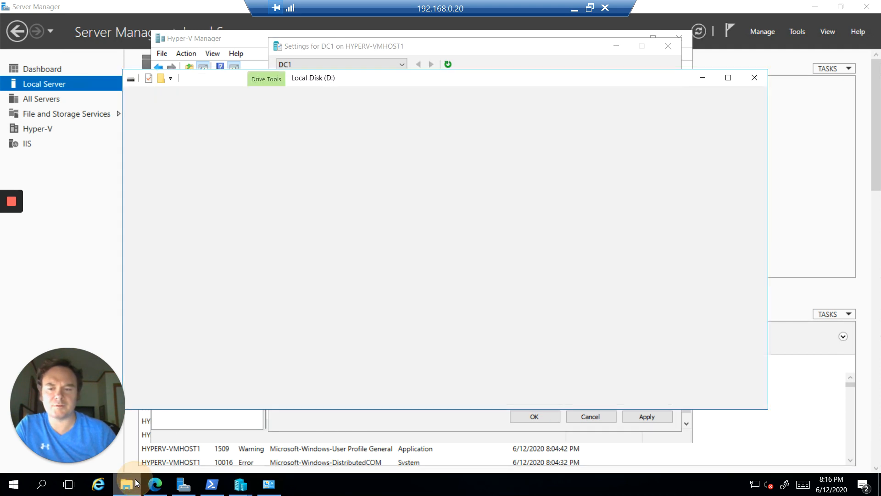
pyautogui.doubleClick(271, 143)
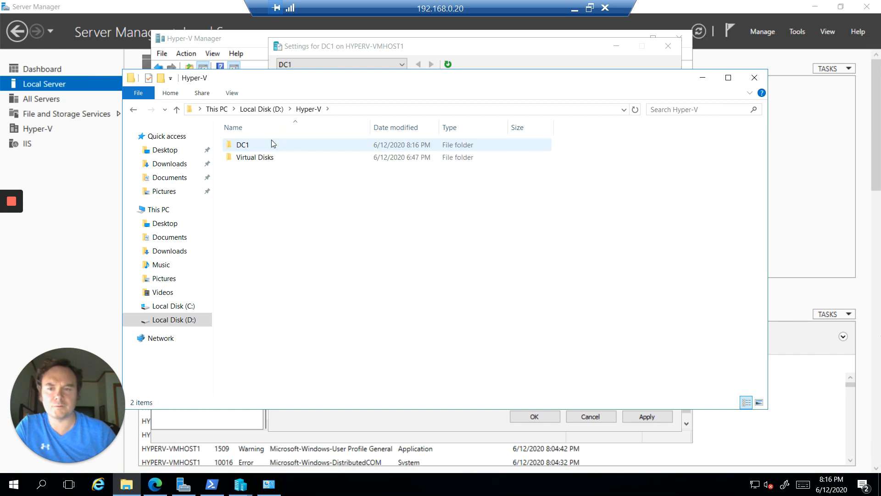
pyautogui.click(274, 162)
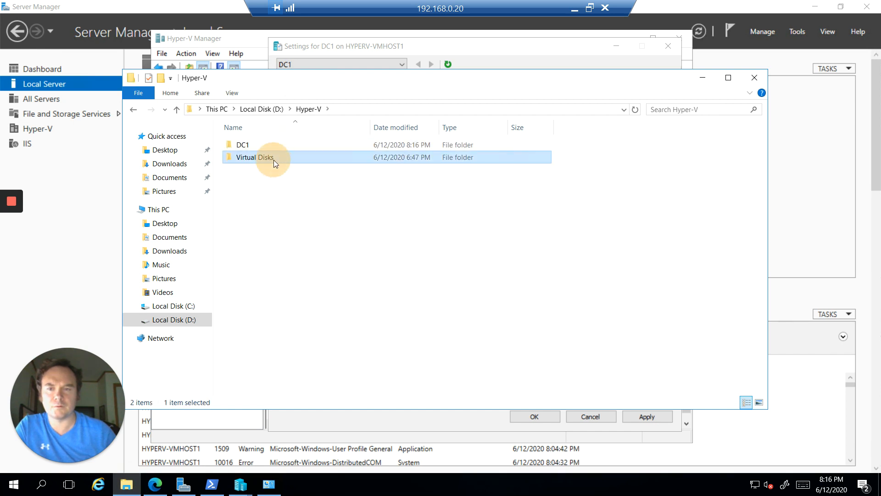
pyautogui.rightClick(274, 161)
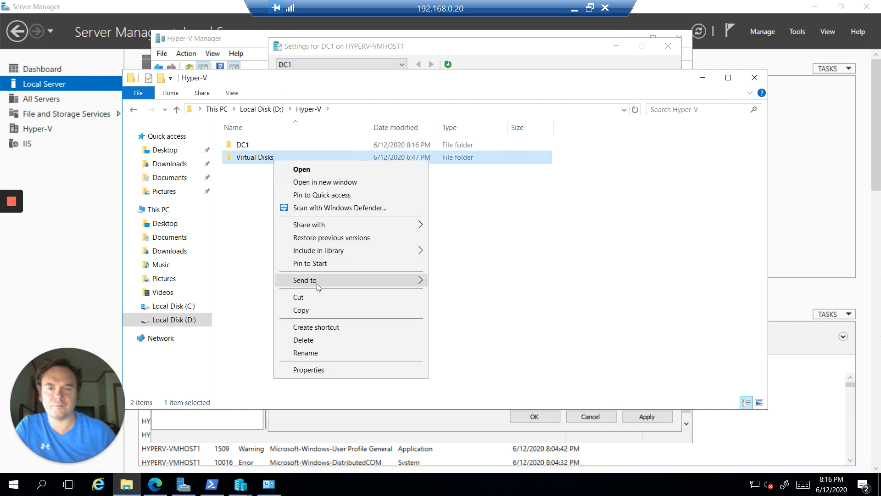
pyautogui.click(339, 343)
# Check the contents of the DC1\Virtual Hard Disks folder and return to the New Virtual Hard Disk Wizard.
pyautogui.doubleClick(269, 144)
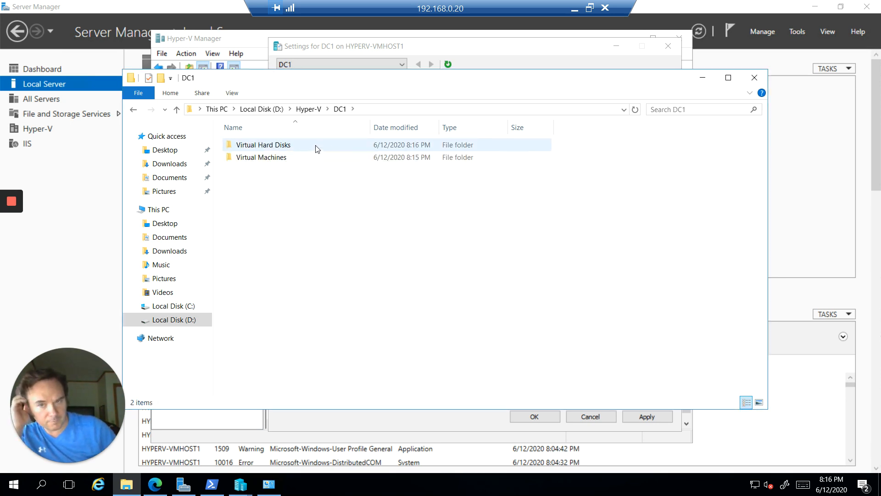
pyautogui.doubleClick(316, 146)
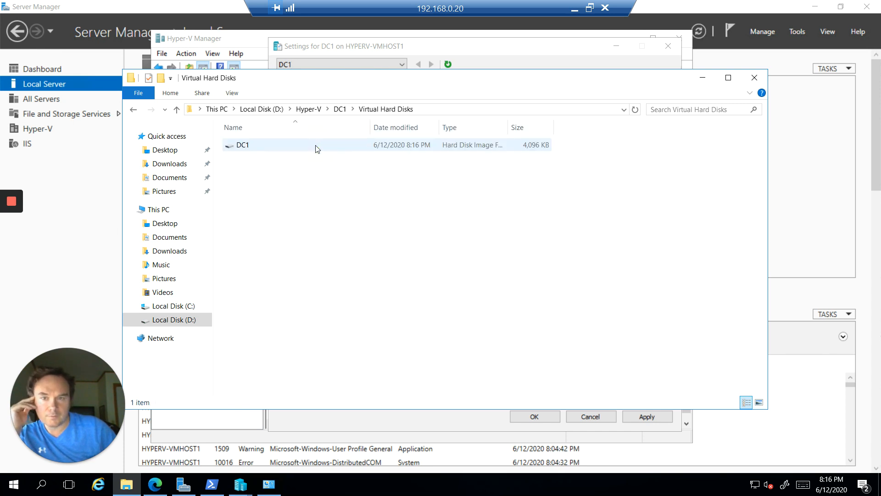
pyautogui.click(702, 78)
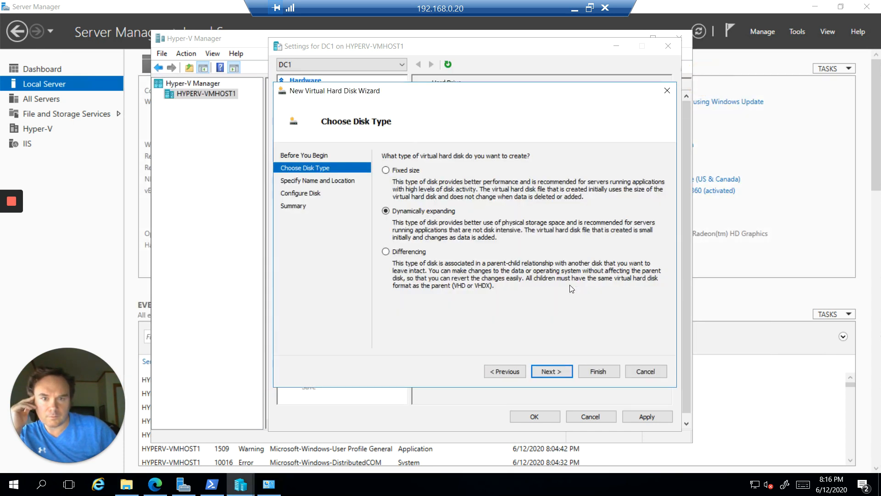
# Choose the fixed size disk type and name the new virtual hard disk DC1_VHD2.vhdx.
pyautogui.click(552, 371)
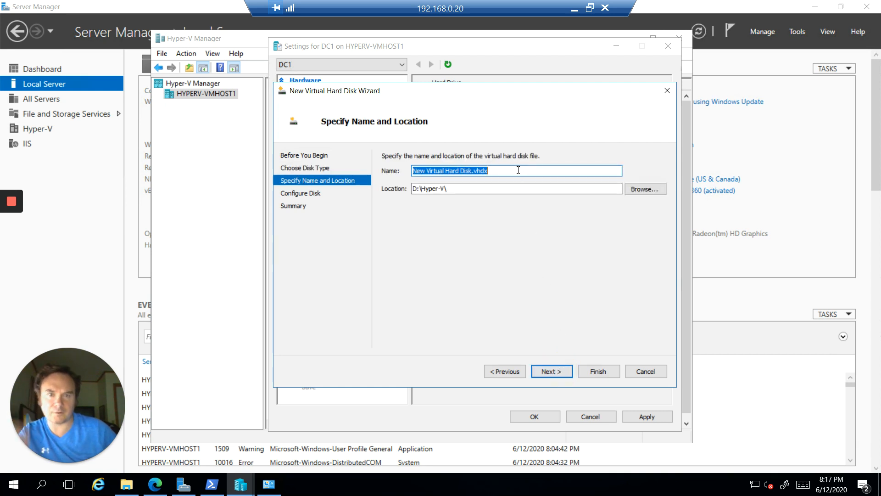
pyautogui.click(481, 170)
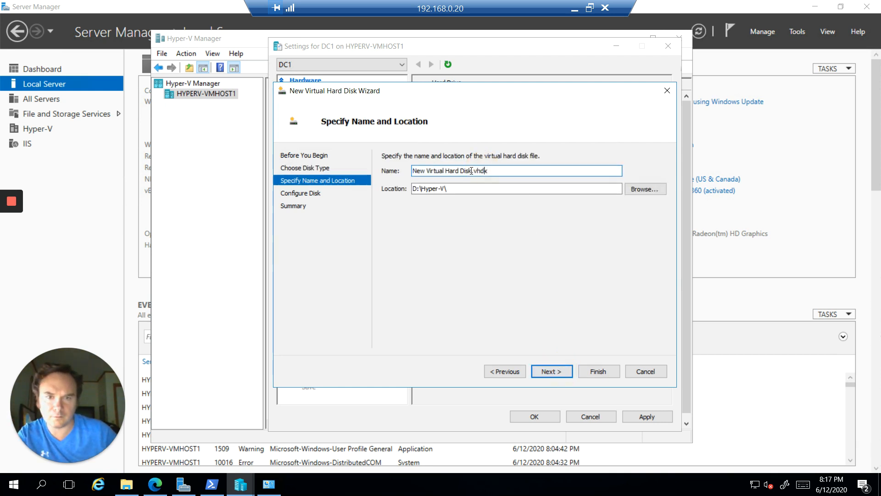
pyautogui.moveTo(471, 171); pyautogui.dragTo(390, 156)
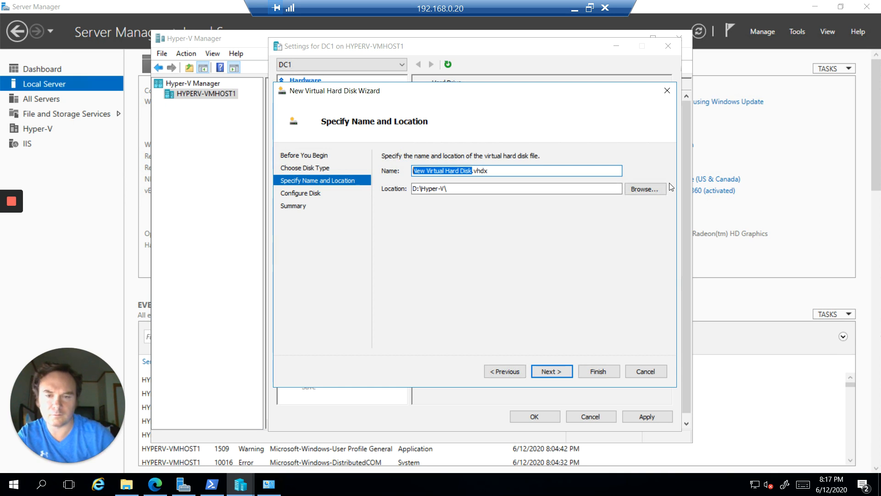
pyautogui.write('DC1')
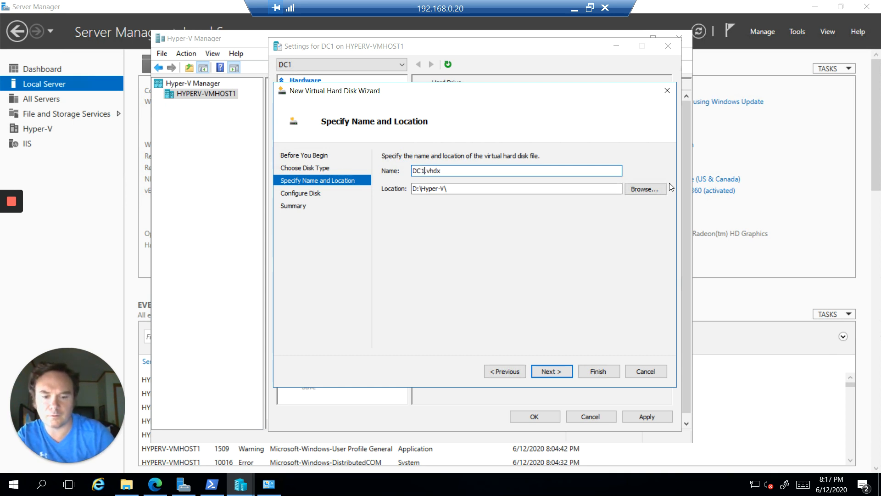
pyautogui.write('_VHD')
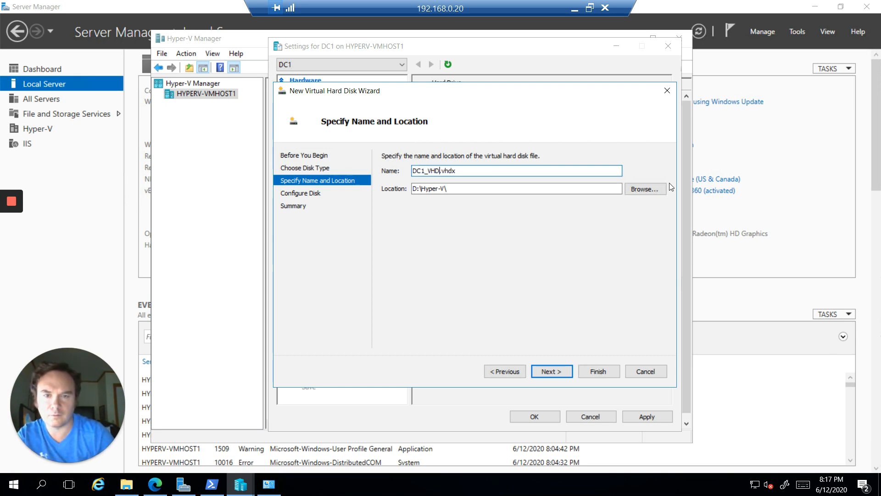
pyautogui.write('2')
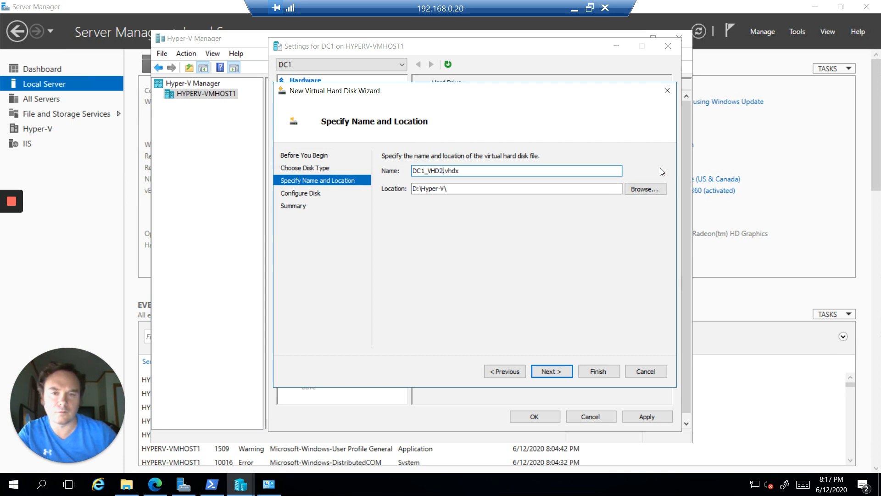
# Select D:\Hyper-V\DC1\Virtual Hard Disks as the storage location for the new virtual hard disk.
pyautogui.click(660, 190)
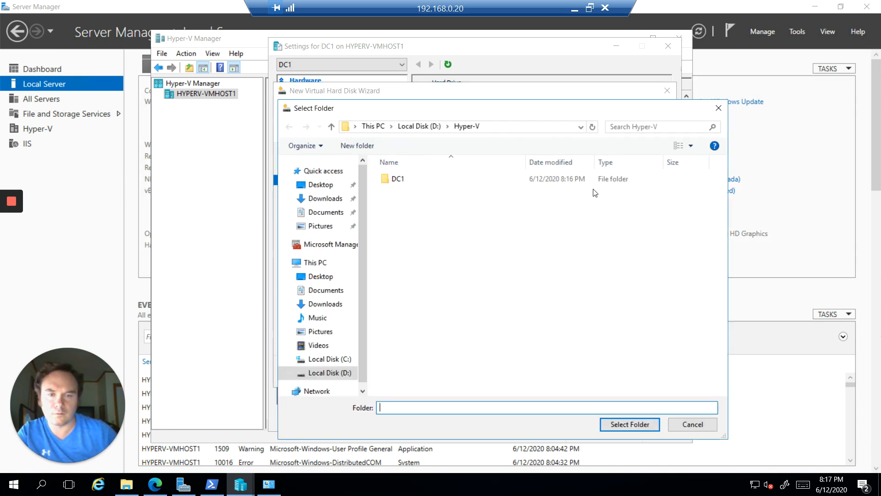
pyautogui.doubleClick(406, 179)
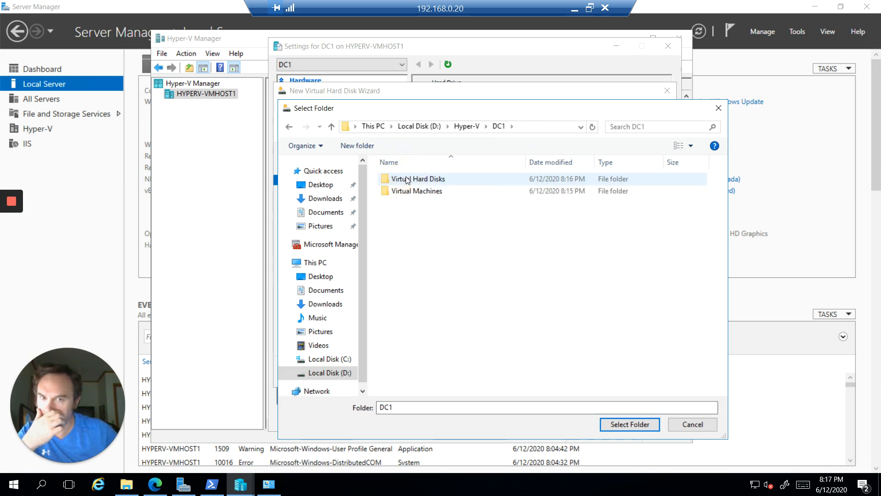
pyautogui.click(454, 177)
pyautogui.doubleClick(453, 177)
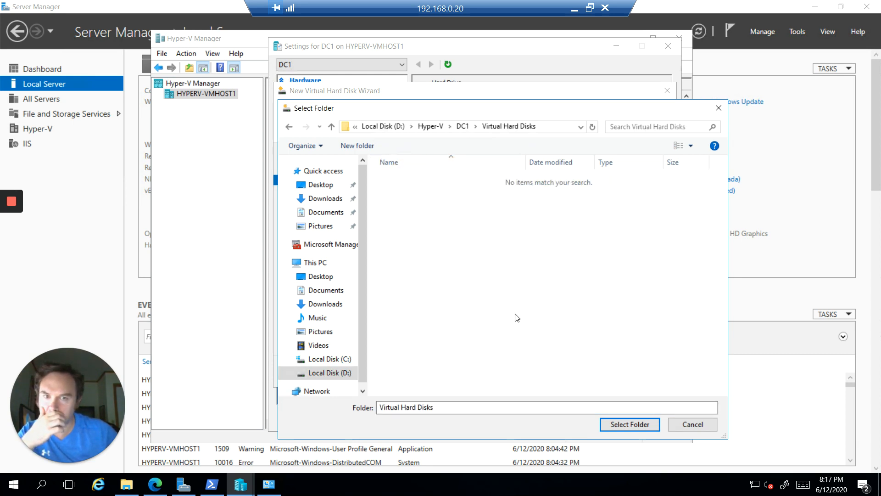
pyautogui.click(630, 424)
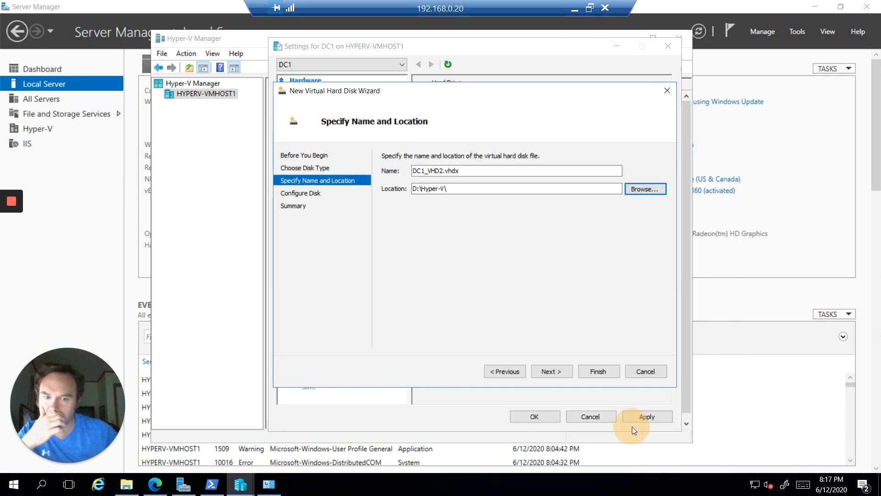
# Configure the disk as a new blank virtual hard disk and finish the wizard to create it.
pyautogui.click(557, 376)
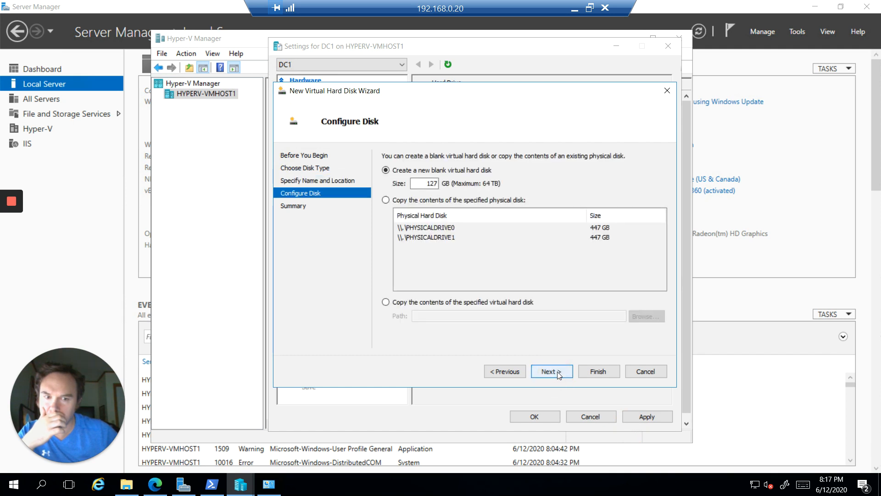
pyautogui.click(557, 371)
pyautogui.click(605, 371)
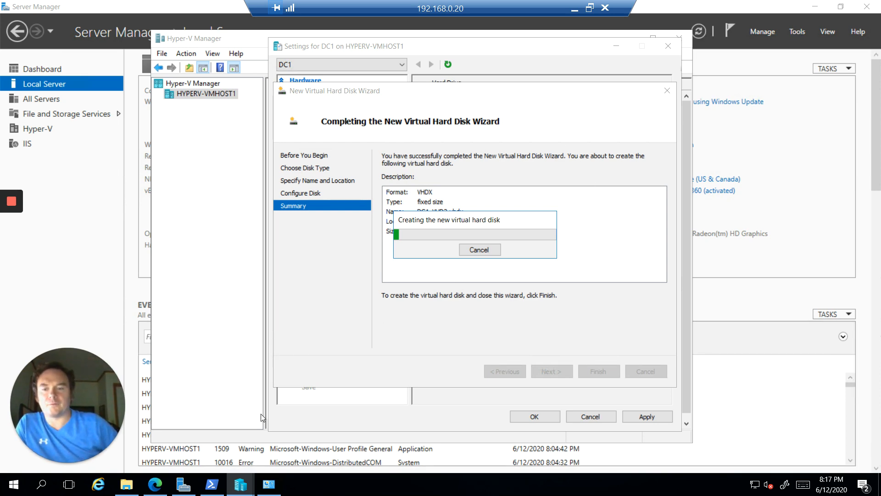
# Switch to the Windows PowerShell window to look over the earlier Windows feature commands.
pyautogui.click(211, 484)
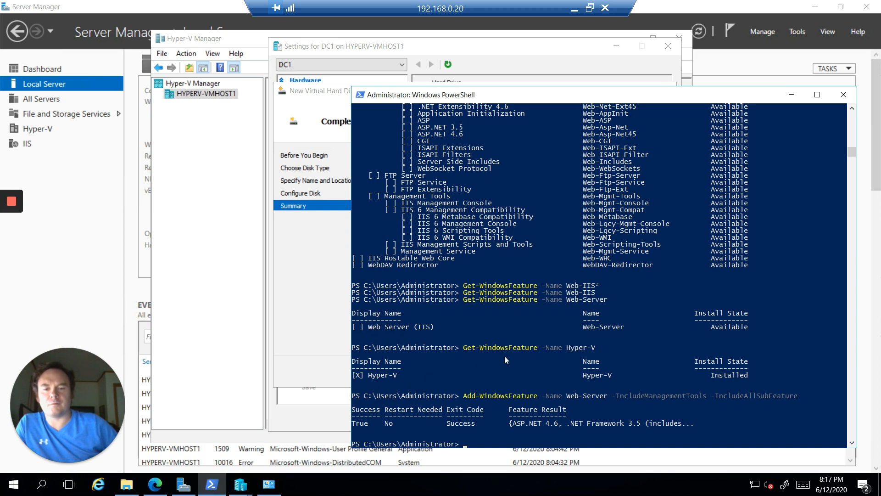
pyautogui.click(713, 355)
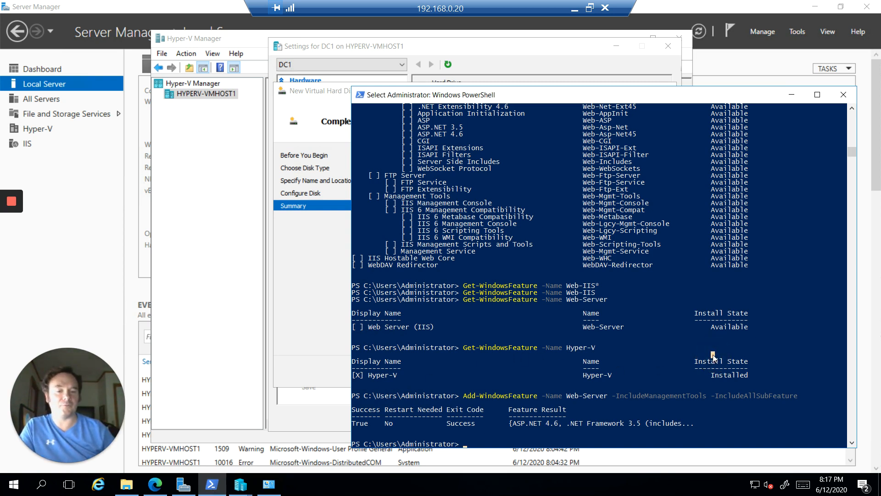
pyautogui.click(717, 349)
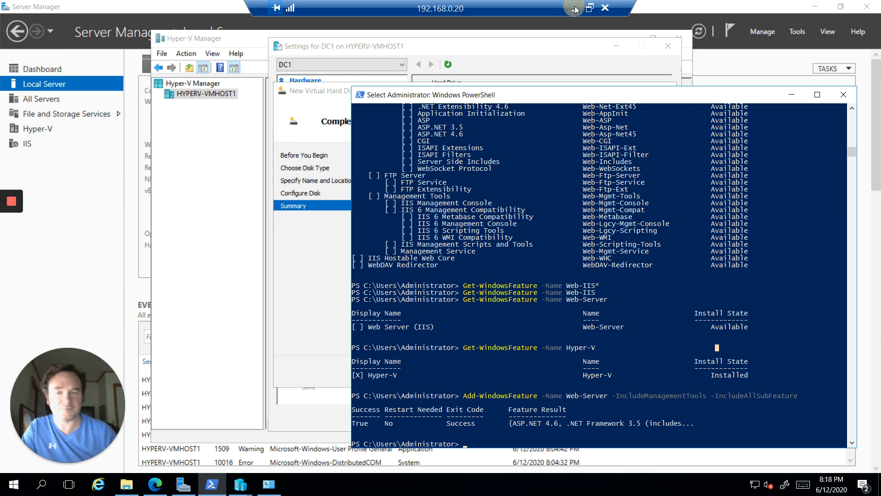
# Minimize the remote session, switch to the PuTTY raspberrypi terminal, view the data_center_info.sh script in vim and quit the editor.
pyautogui.click(575, 8)
pyautogui.click(492, 488)
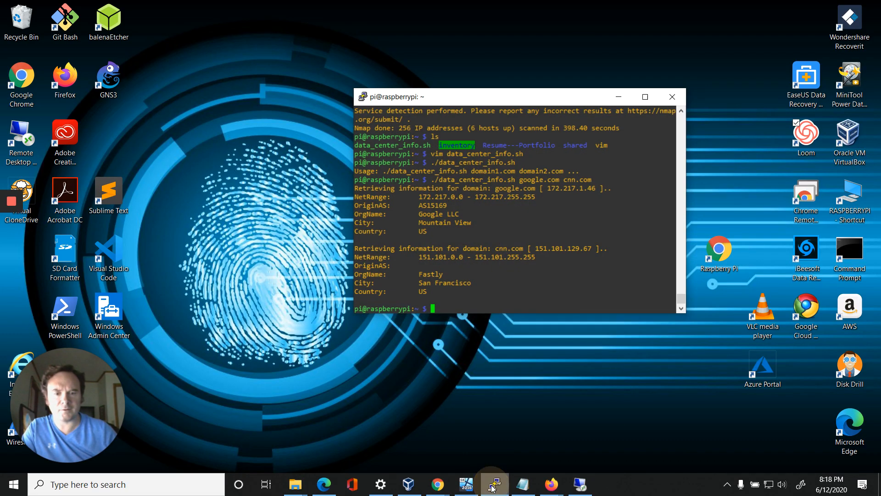
pyautogui.click(527, 246)
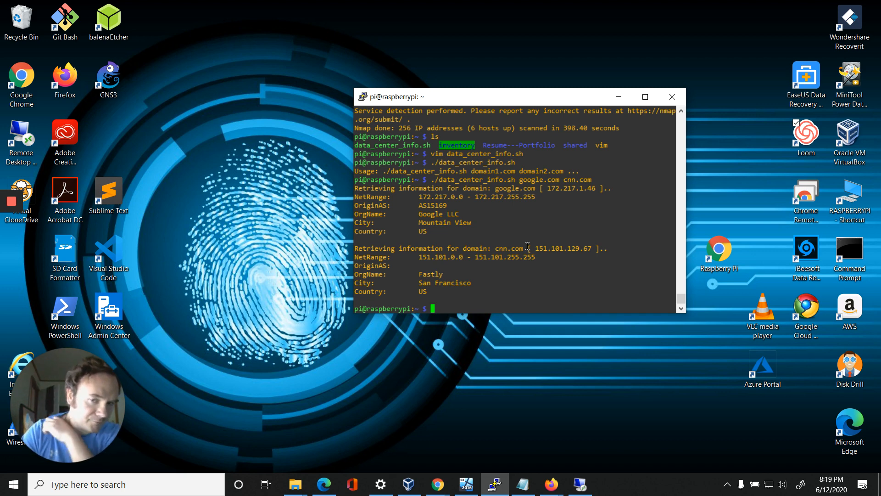
pyautogui.write('vim dat')
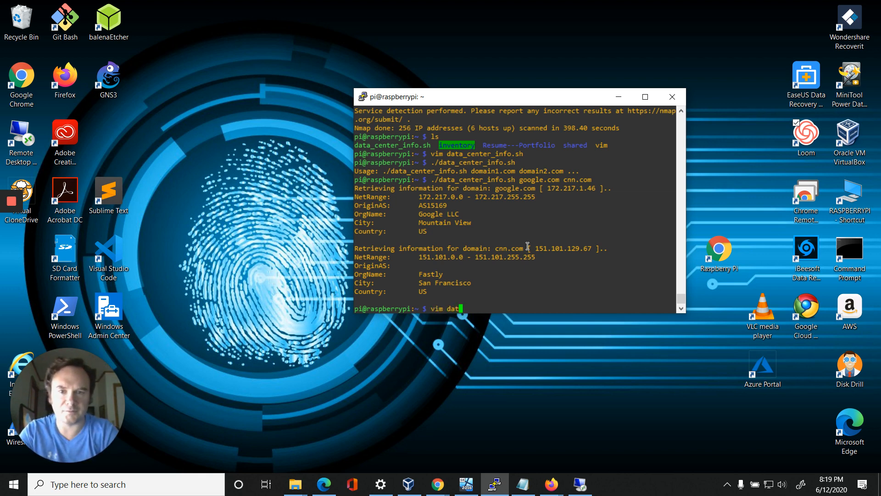
pyautogui.press('Tab')
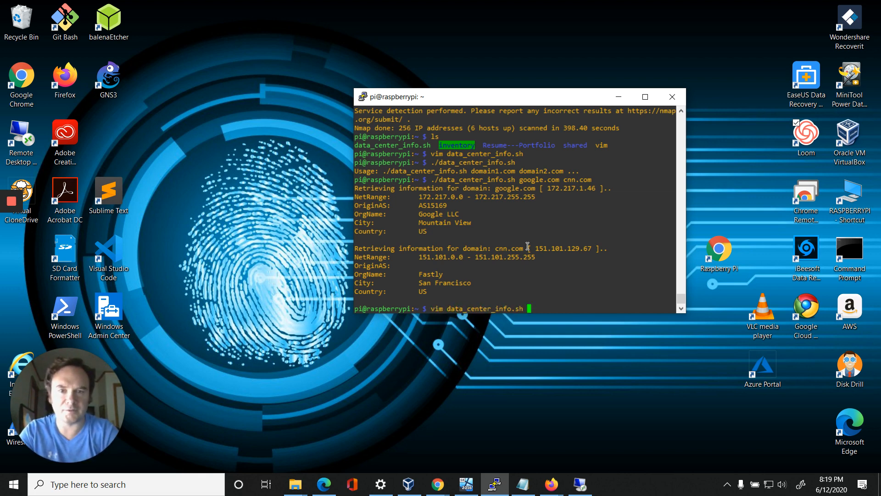
pyautogui.press('Return')
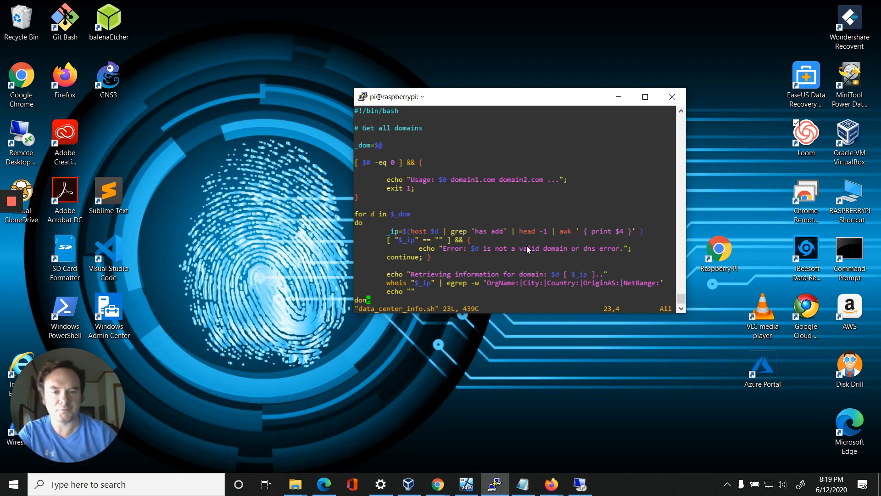
pyautogui.write(':q')
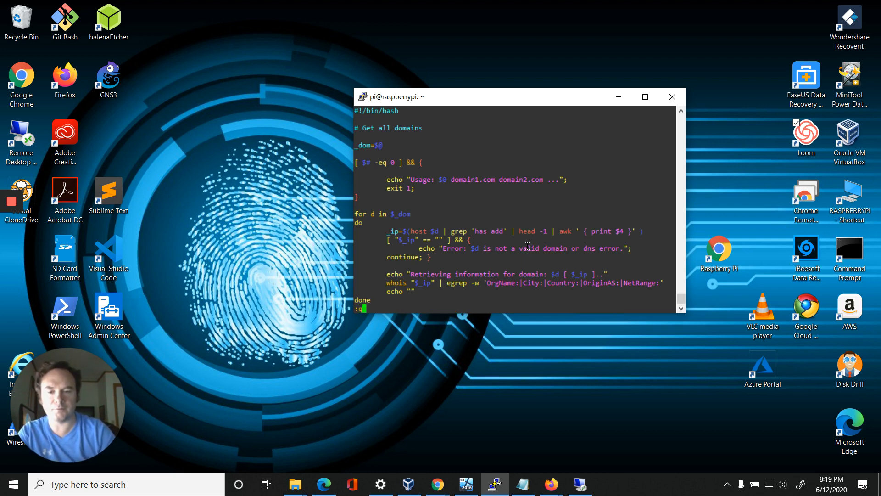
pyautogui.press('Return')
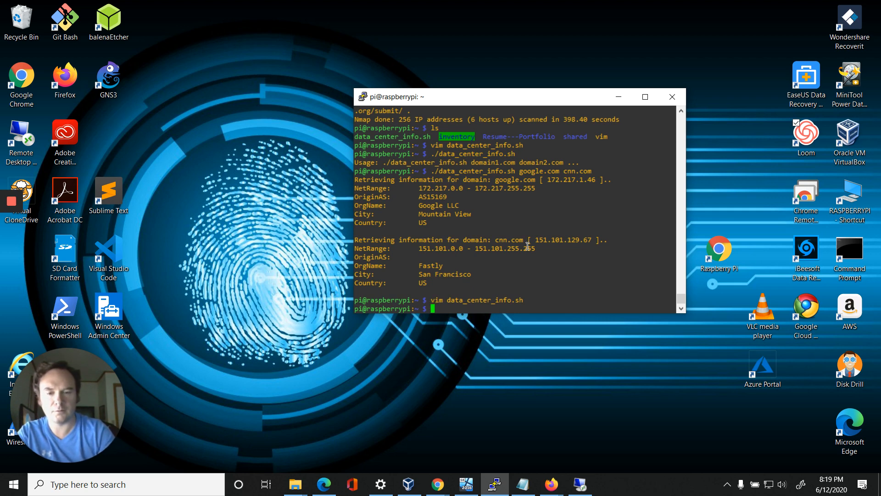
# Clear the terminal and run ./data_center_info.sh without any domain arguments.
pyautogui.write('clear')
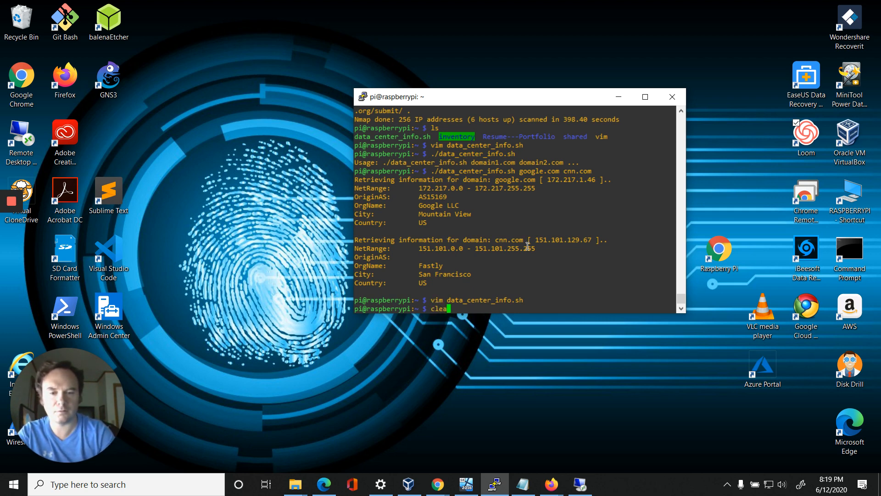
pyautogui.press('Return')
pyautogui.write('clear')
pyautogui.press('Return')
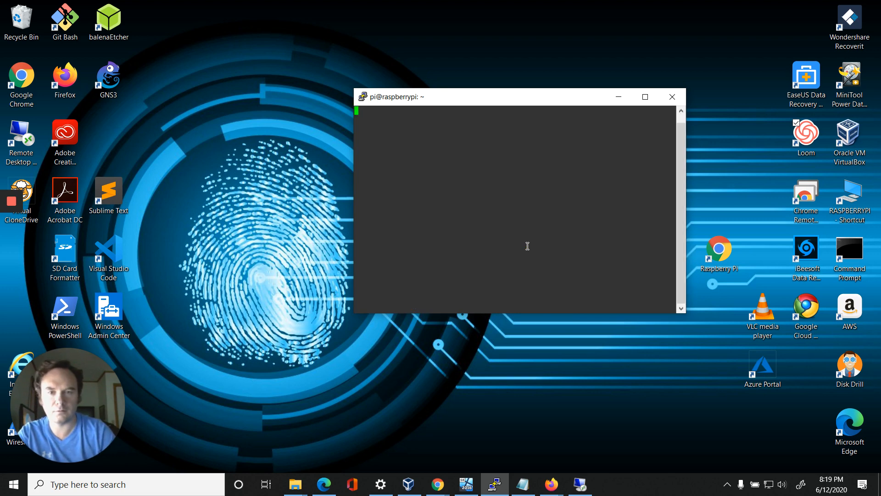
pyautogui.write('./dat')
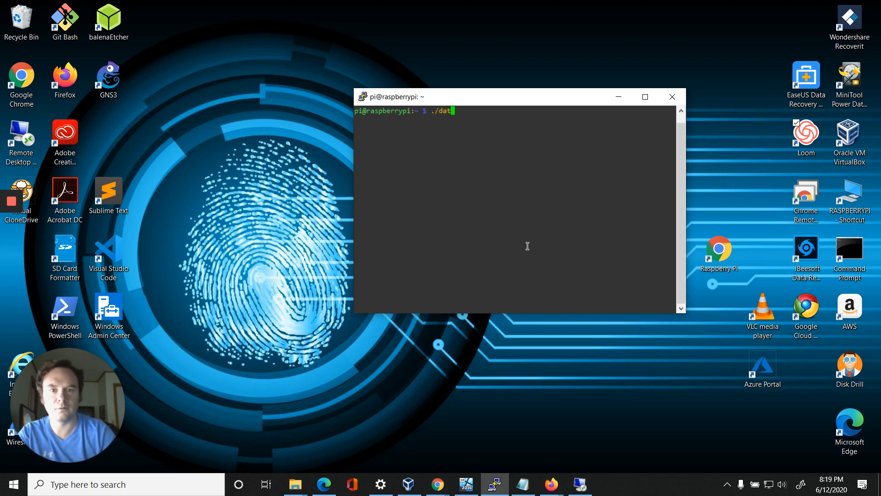
pyautogui.press('Tab')
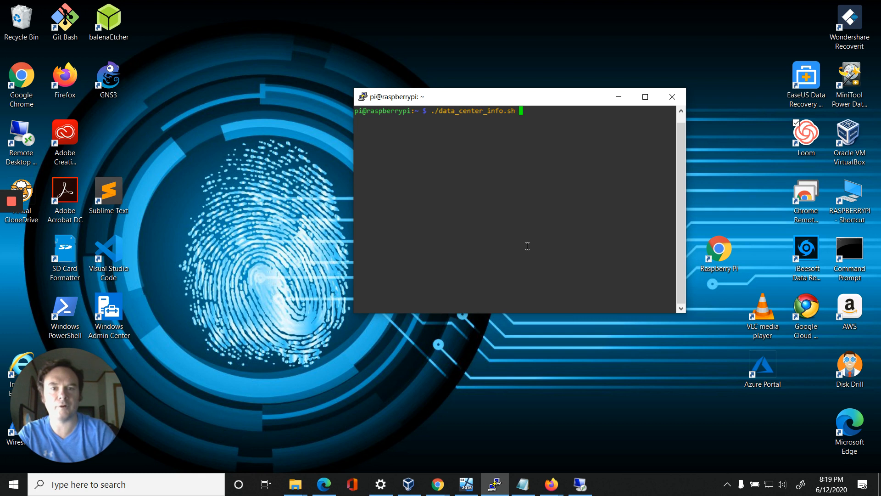
pyautogui.press('Return')
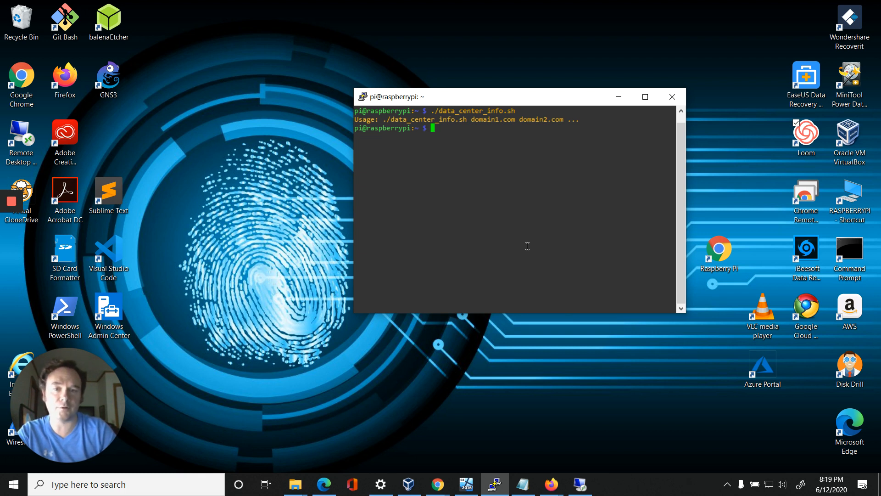
# Run ./data_center_info.sh for the domains google.com and cnn.com and highlight the IP address in the google.com result.
pyautogui.press('Up')
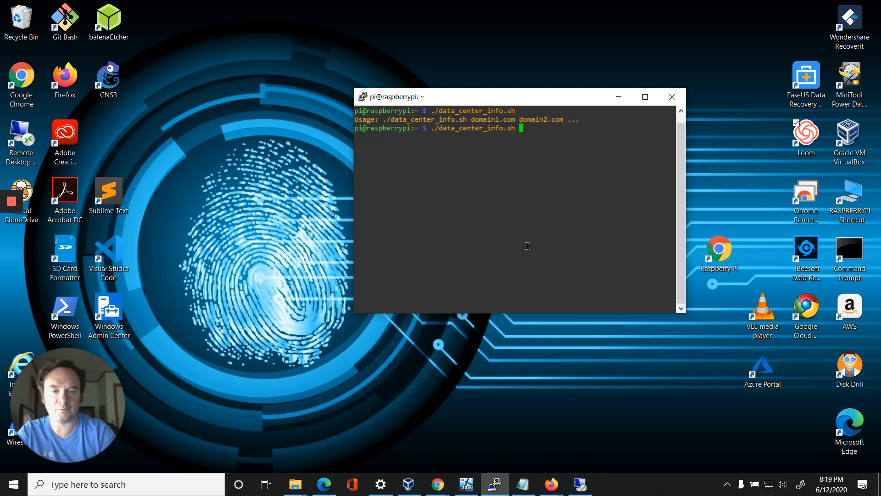
pyautogui.write('google.com ')
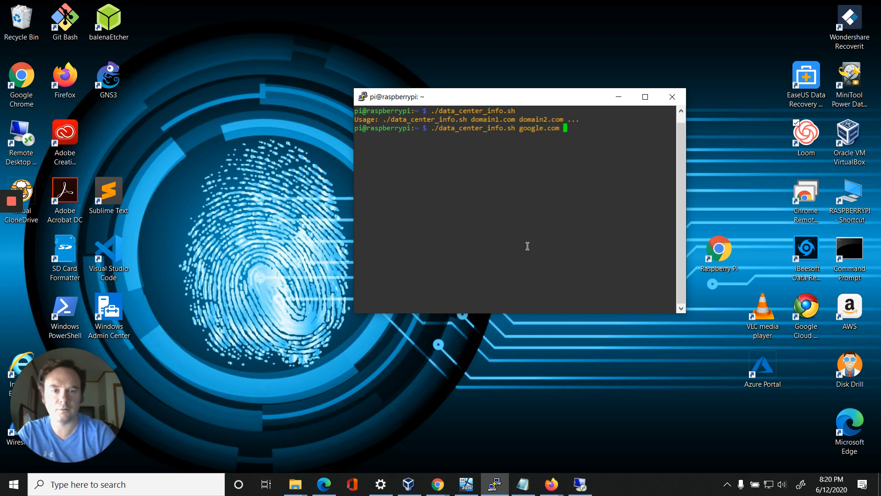
pyautogui.write('cnn.com')
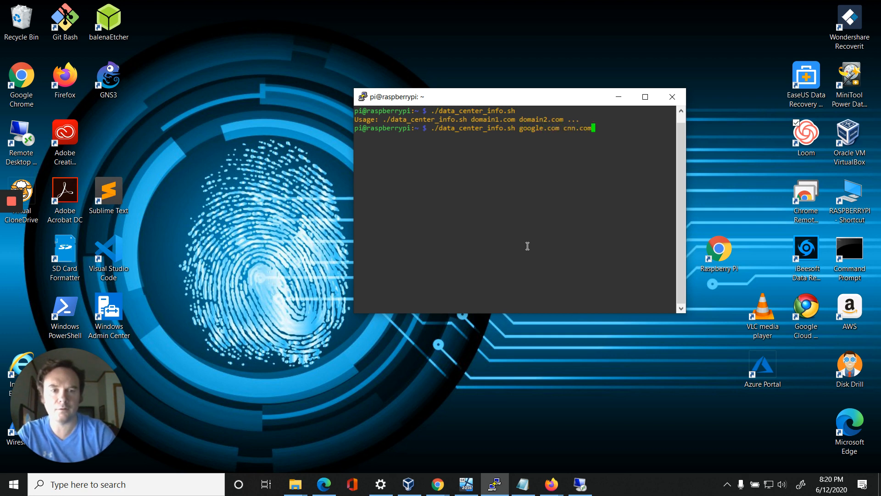
pyautogui.press('Return')
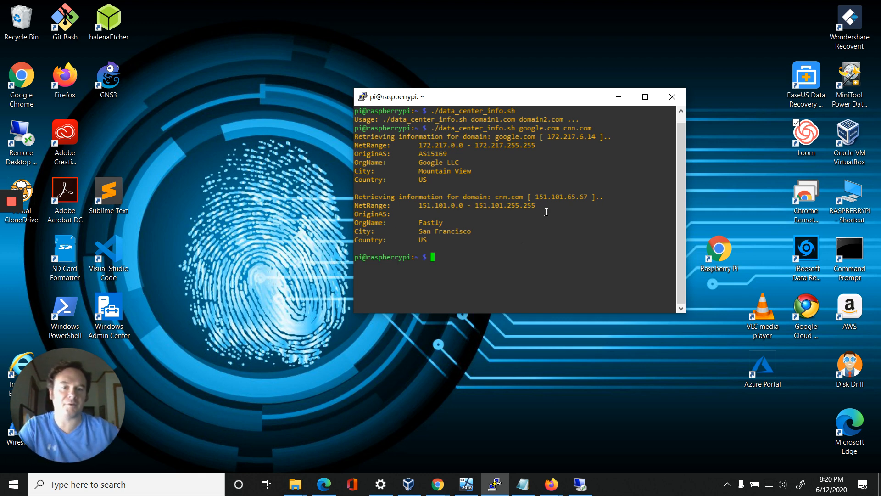
pyautogui.doubleClick(572, 137)
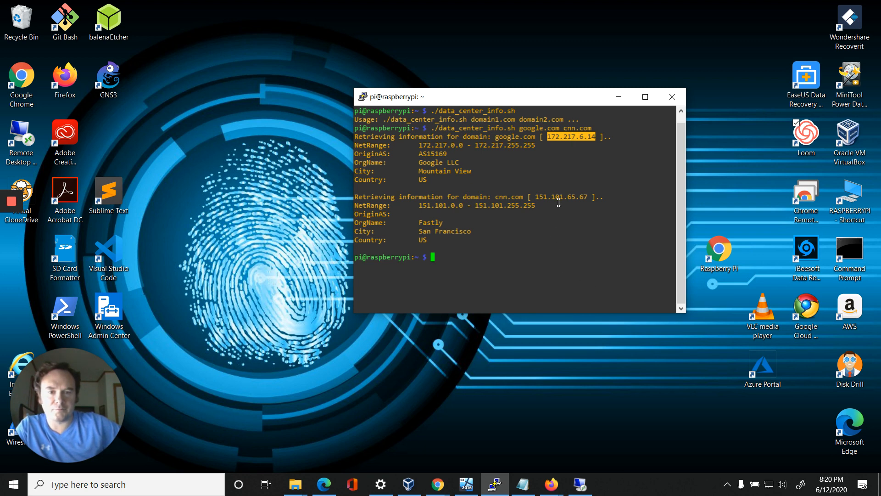
pyautogui.click(557, 252)
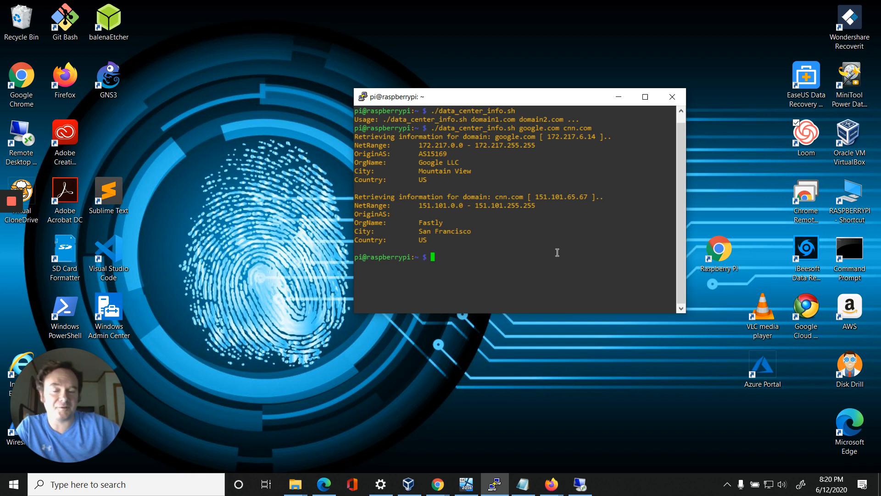
# Return to the remote desktop session to check the progress of the new virtual hard disk's creation, and minimize the session again.
pyautogui.click(576, 485)
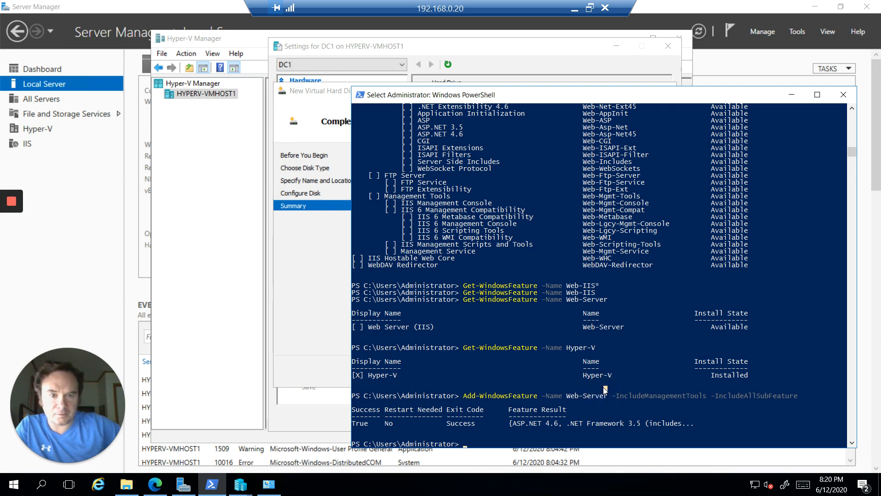
pyautogui.click(315, 91)
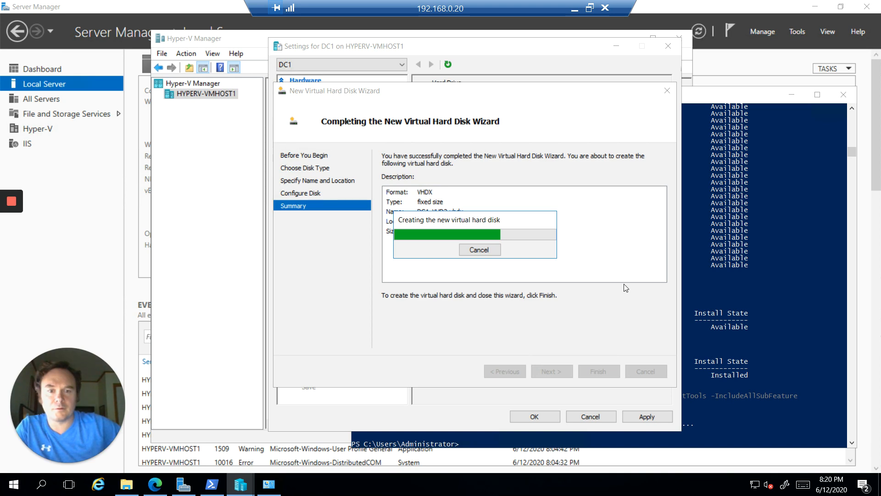
pyautogui.click(777, 249)
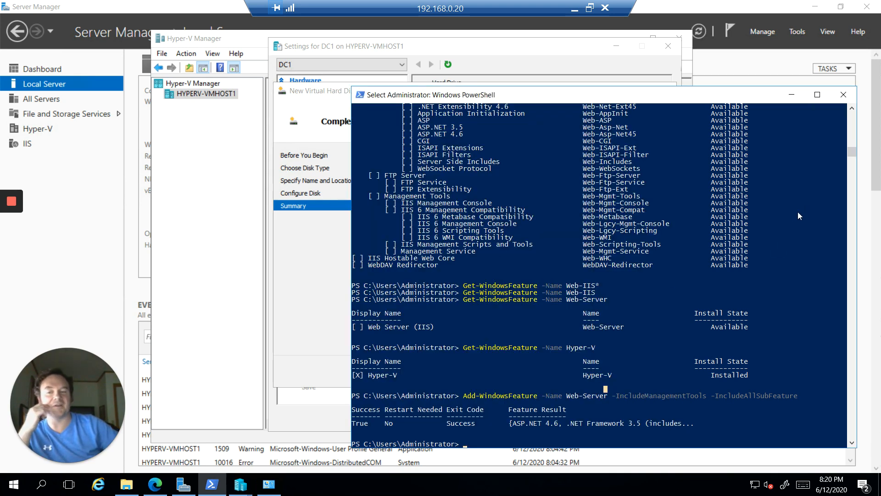
pyautogui.click(713, 225)
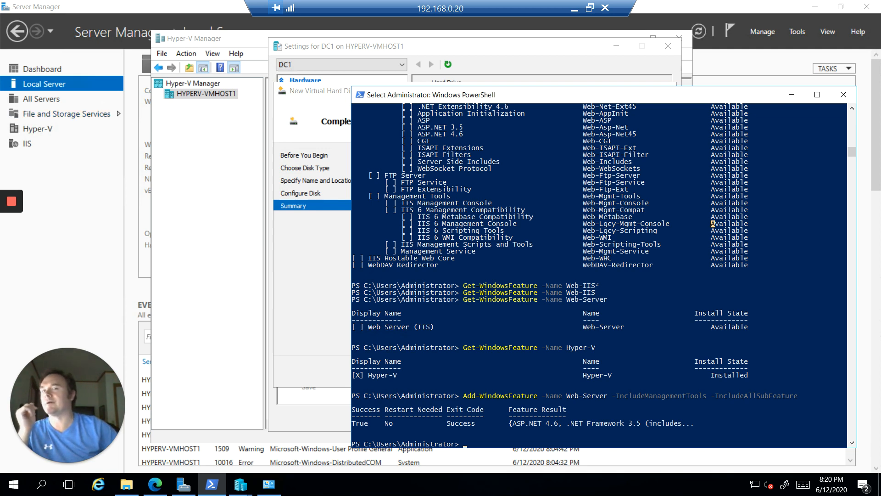
pyautogui.click(576, 9)
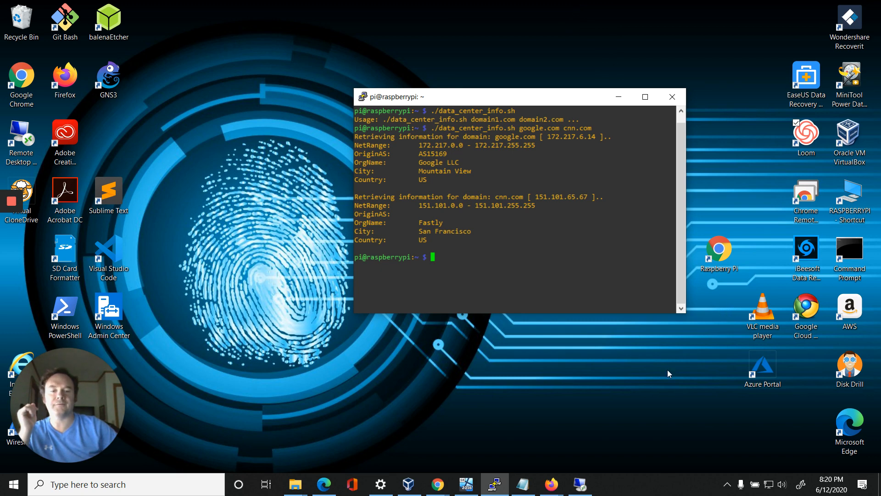